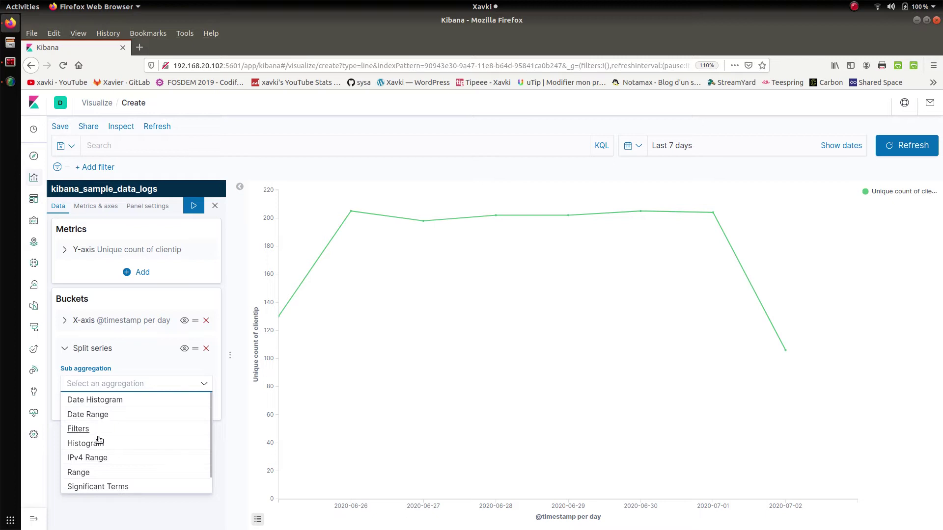
Split the line chart's series by a Terms sub aggregation on response.keyword and apply the changes.
{"action": "type", "text": "ter"}
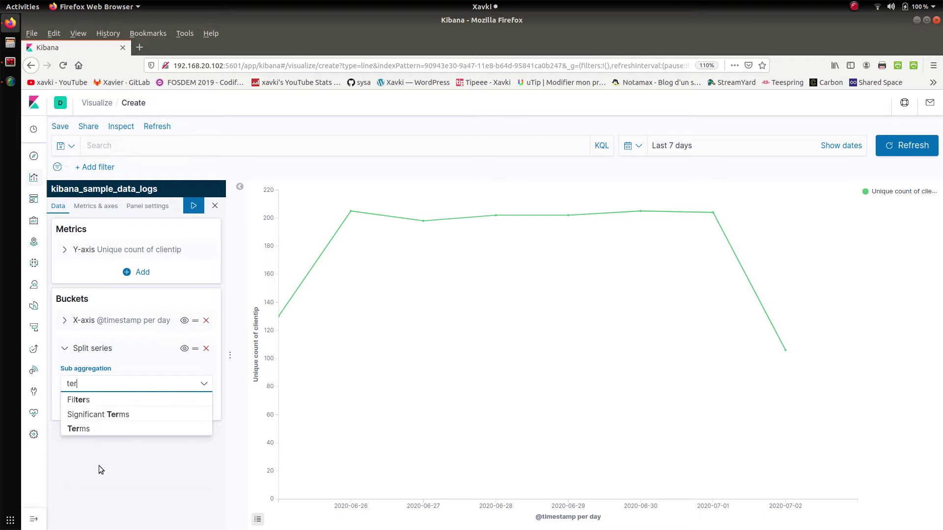
{"action": "left_click", "coordinate": [87, 429]}
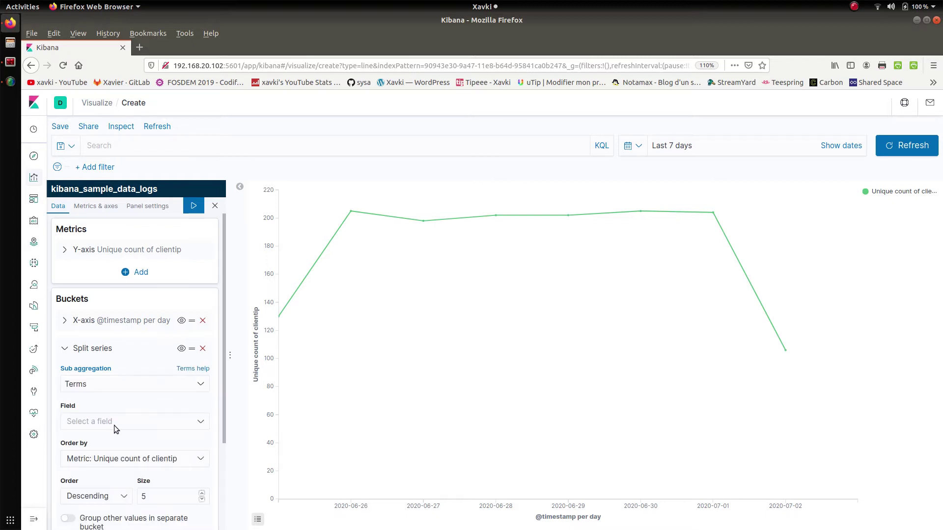
{"action": "left_click", "coordinate": [114, 423]}
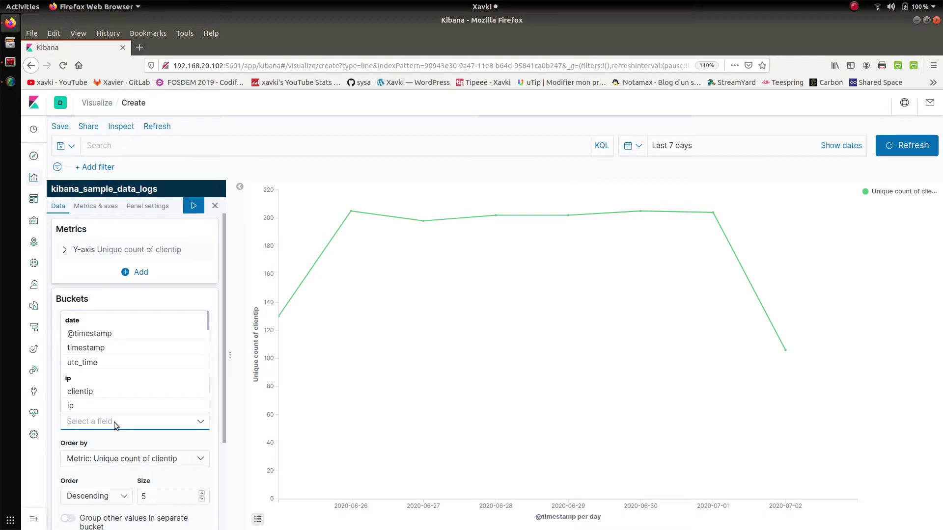
{"action": "type", "text": "re"}
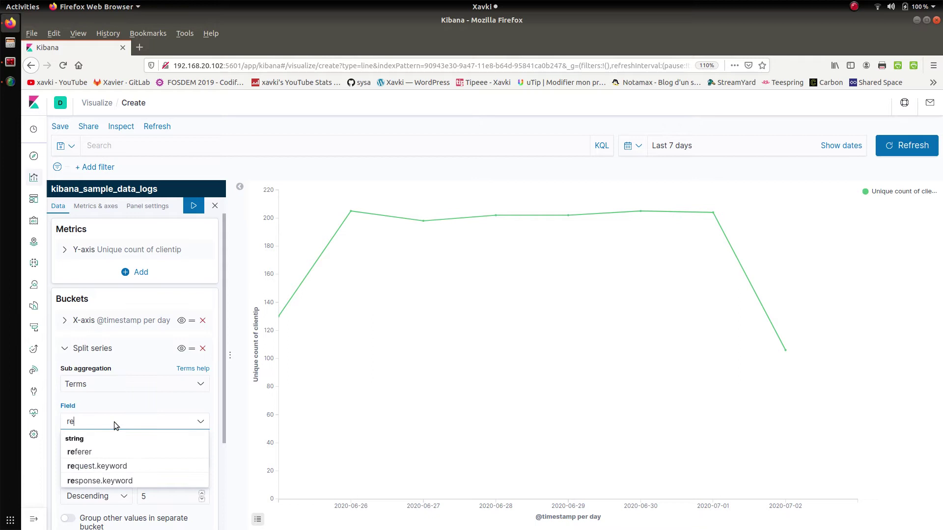
{"action": "left_click", "coordinate": [96, 480]}
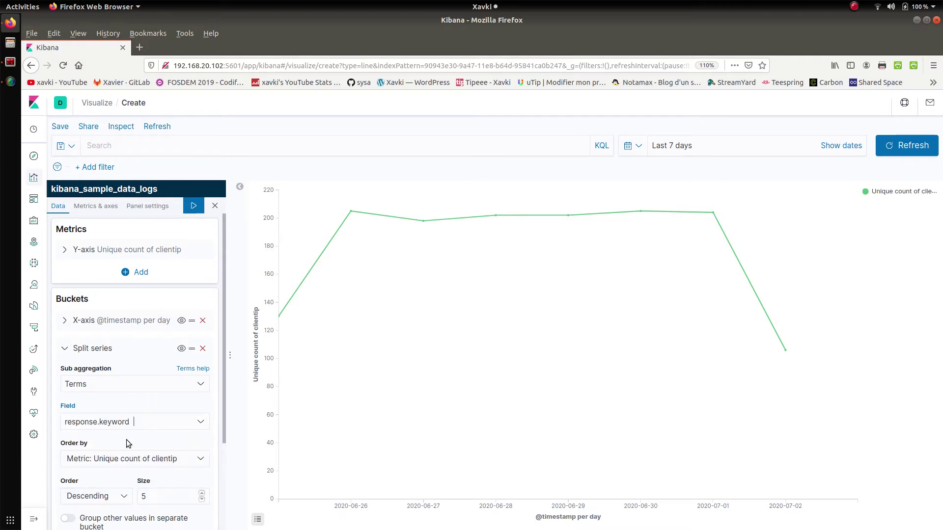
{"action": "left_click", "coordinate": [193, 206]}
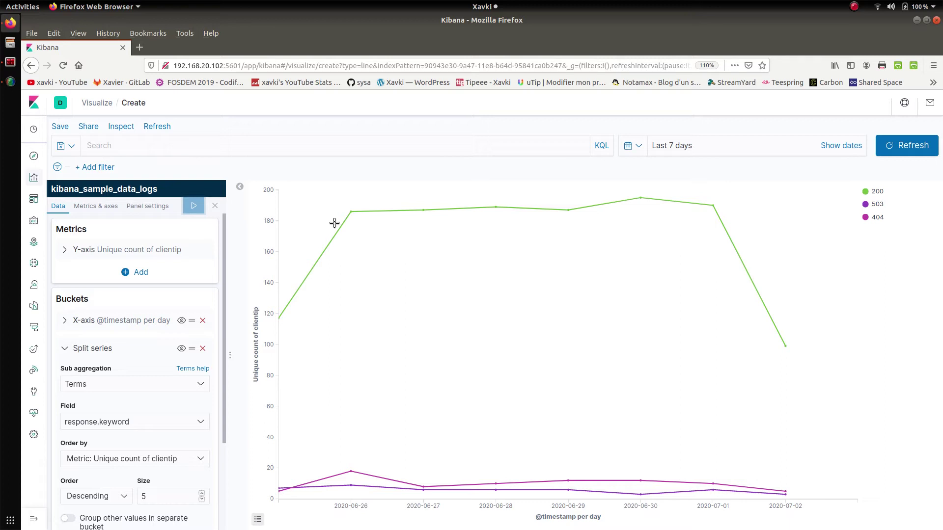
Save the line visualization with the title xavki_line.
{"action": "mouse_move", "coordinate": [350, 220]}
{"action": "left_click", "coordinate": [60, 127]}
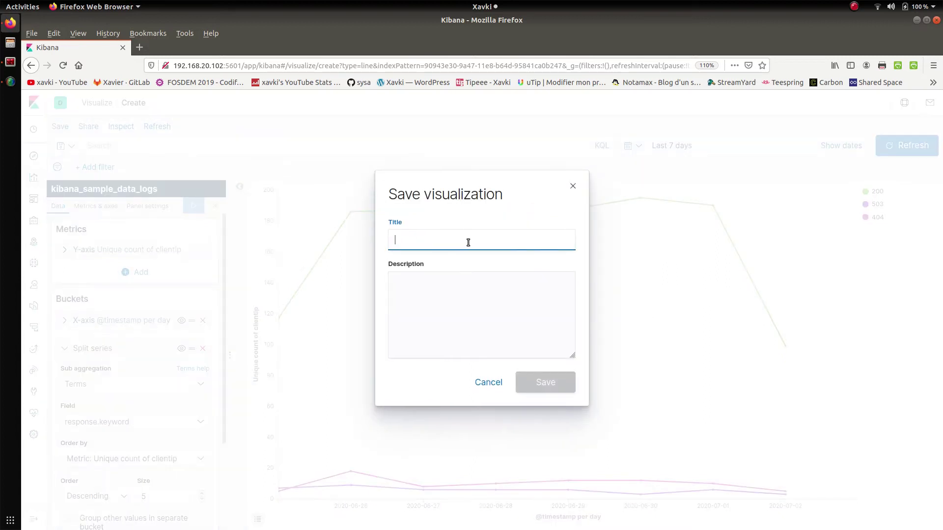
{"action": "type", "text": "xavki_line"}
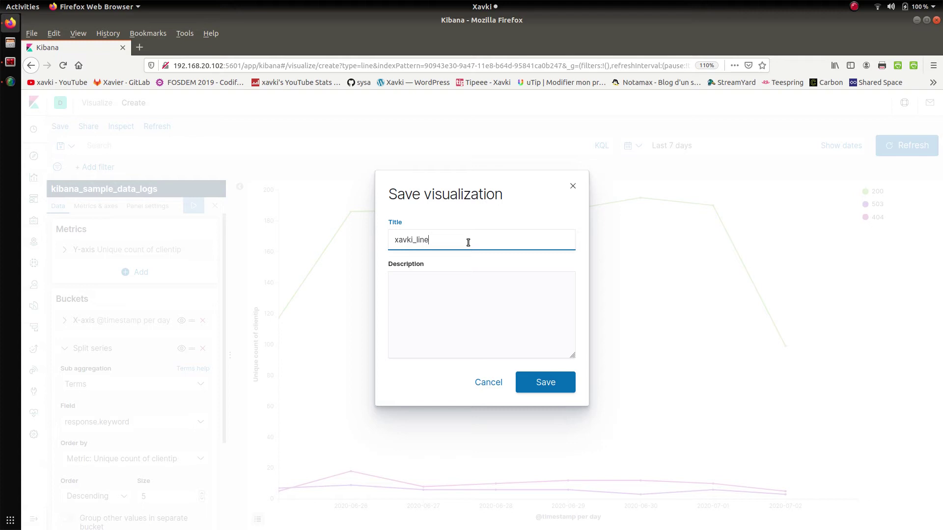
{"action": "left_click", "coordinate": [555, 373]}
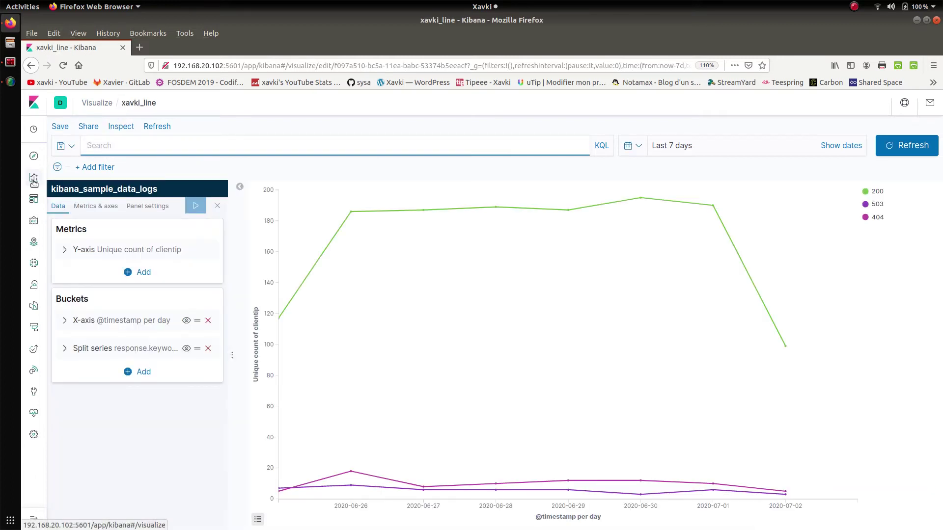
Create a new Data Table visualization, filtering sources to index patterns and choosing kibana_sample_data_logs.
{"action": "left_click", "coordinate": [33, 180]}
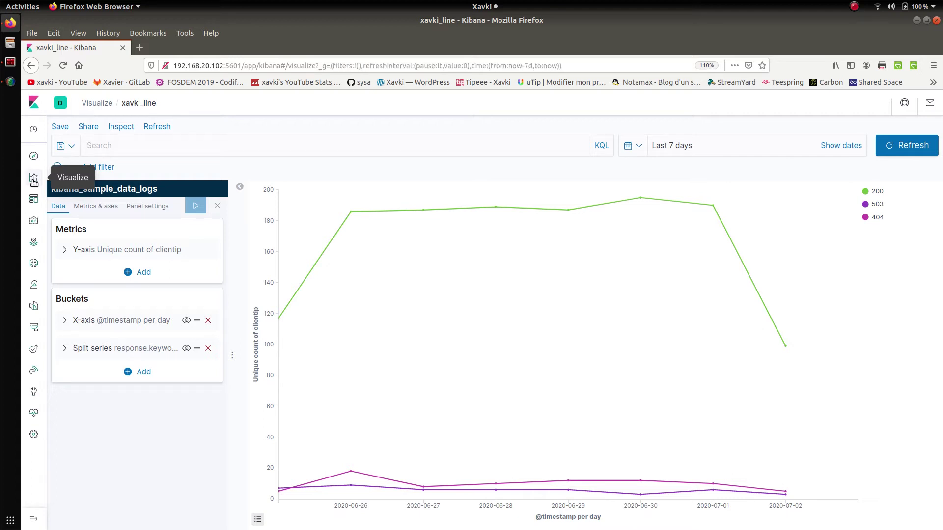
{"action": "left_click", "coordinate": [98, 103]}
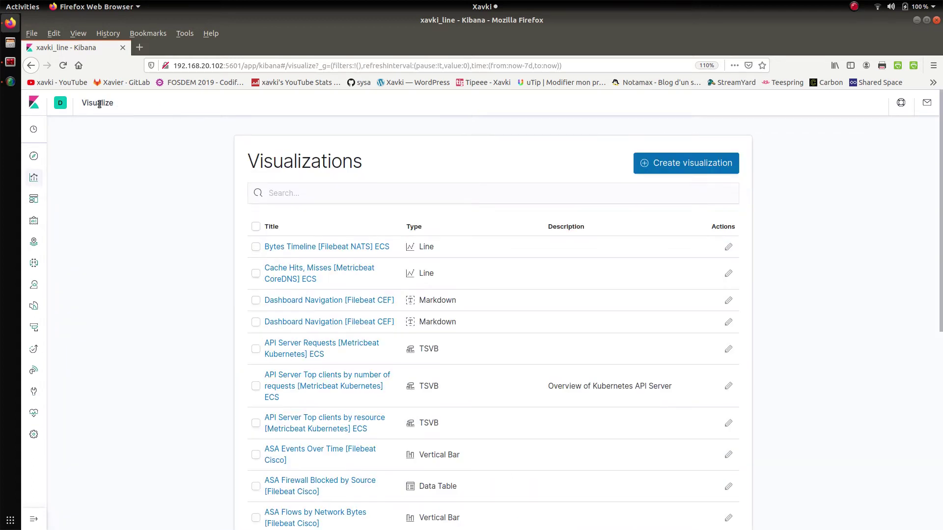
{"action": "left_click", "coordinate": [706, 163]}
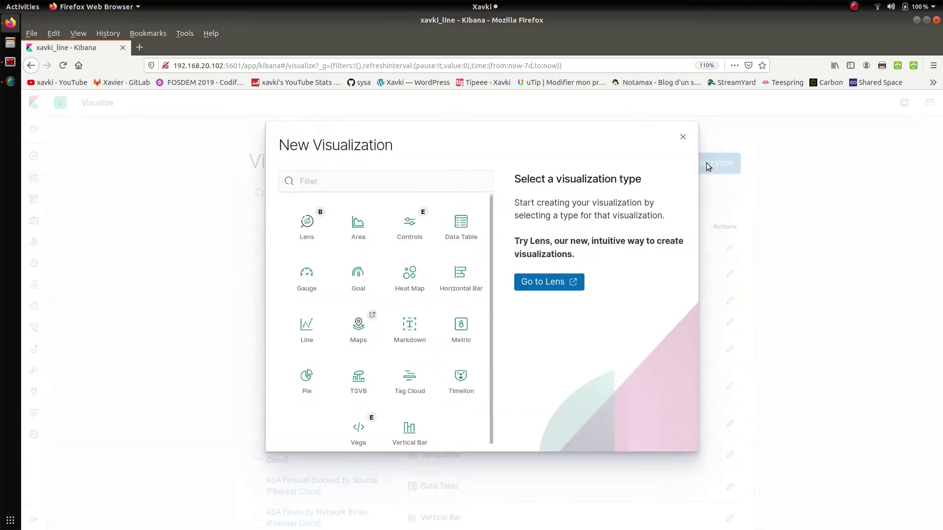
{"action": "left_click", "coordinate": [460, 239]}
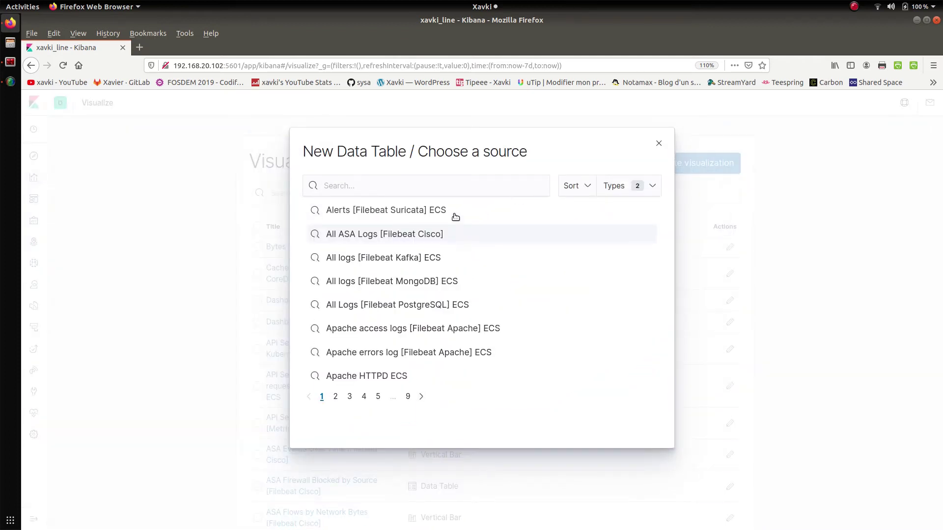
{"action": "left_click", "coordinate": [633, 184]}
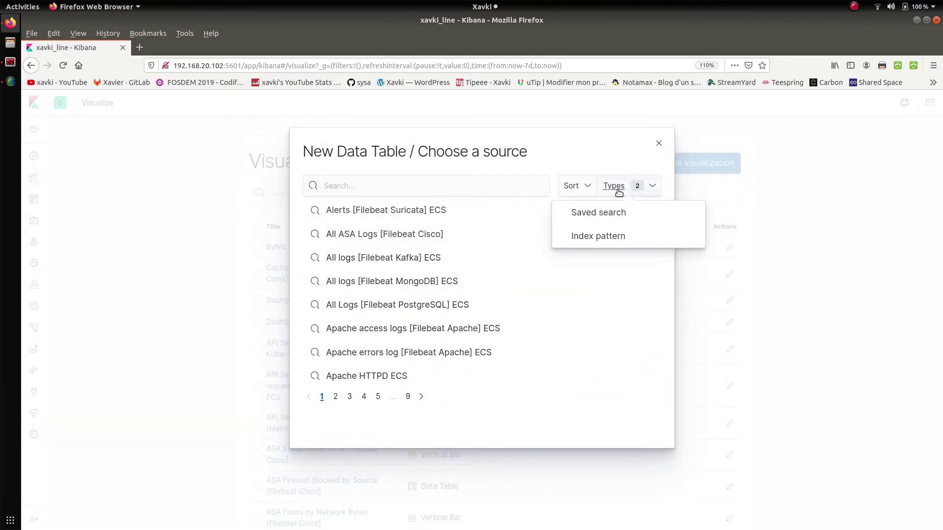
{"action": "left_click", "coordinate": [609, 236]}
{"action": "left_click", "coordinate": [400, 216]}
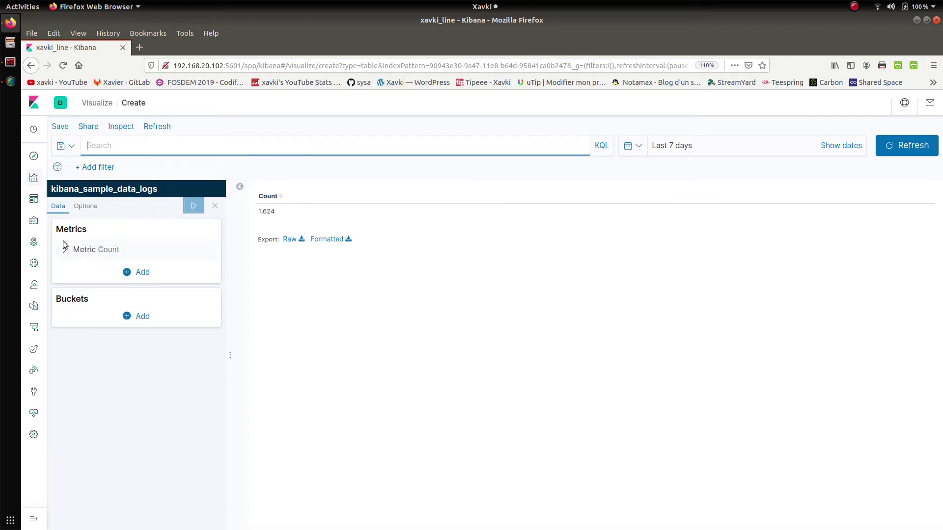
{"action": "left_click", "coordinate": [130, 317]}
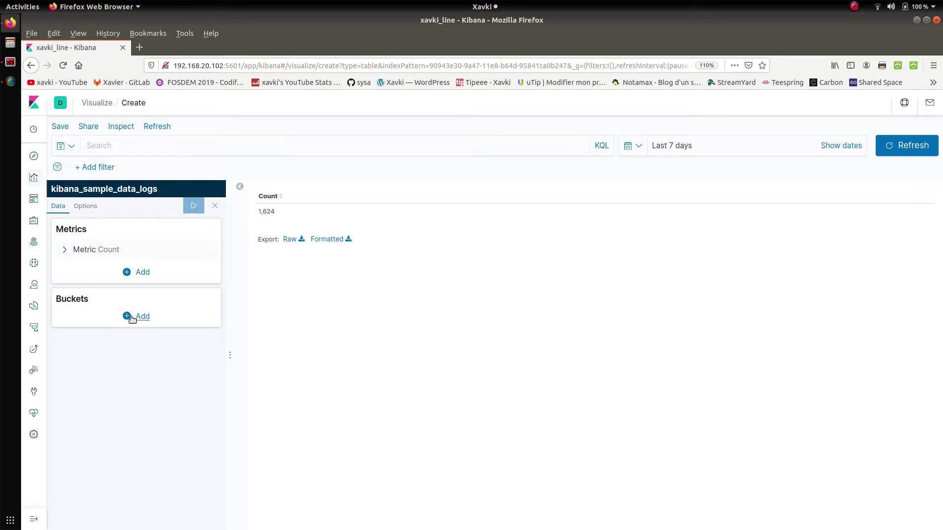
{"action": "left_click", "coordinate": [130, 370]}
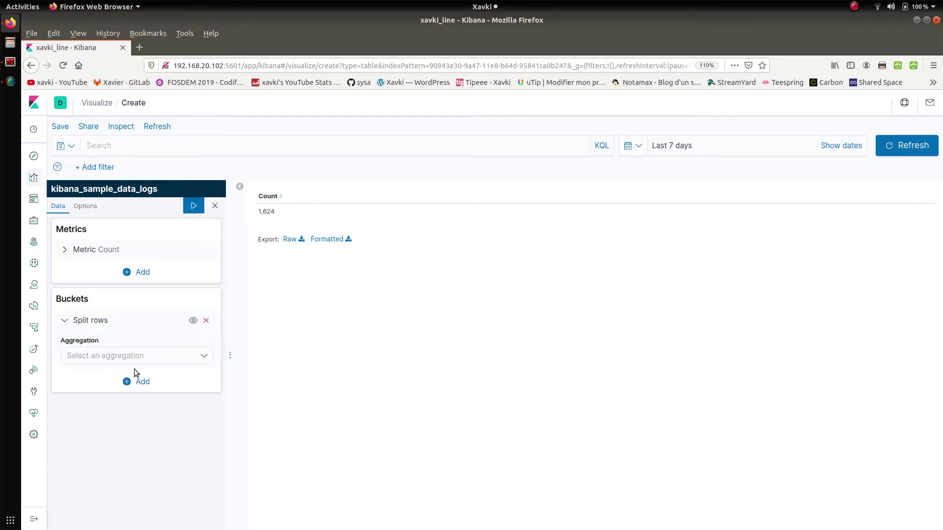
{"action": "left_click", "coordinate": [138, 356]}
{"action": "type", "text": "ter"}
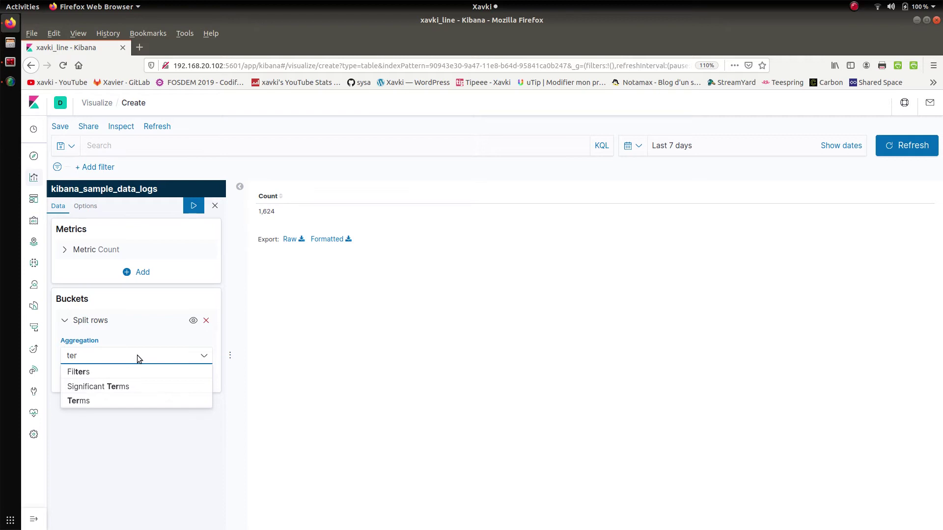
{"action": "left_click", "coordinate": [85, 401]}
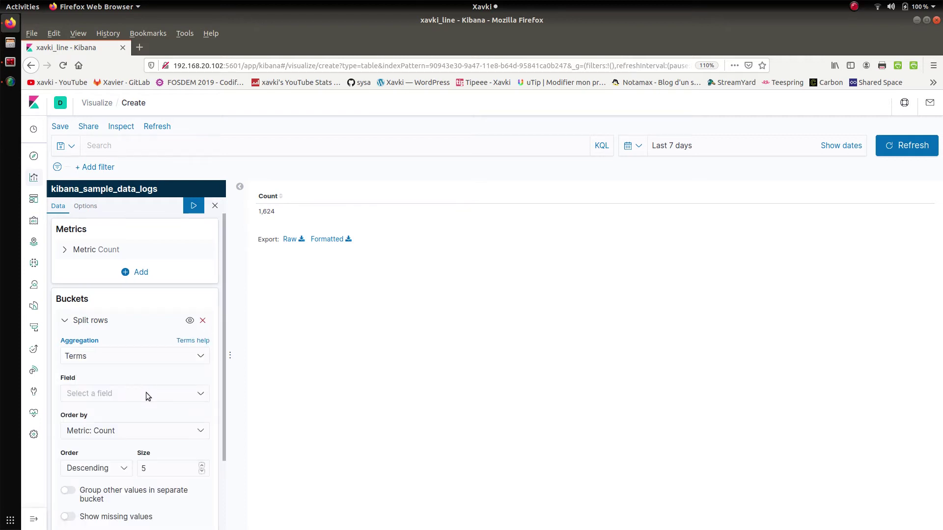
{"action": "left_click", "coordinate": [146, 394]}
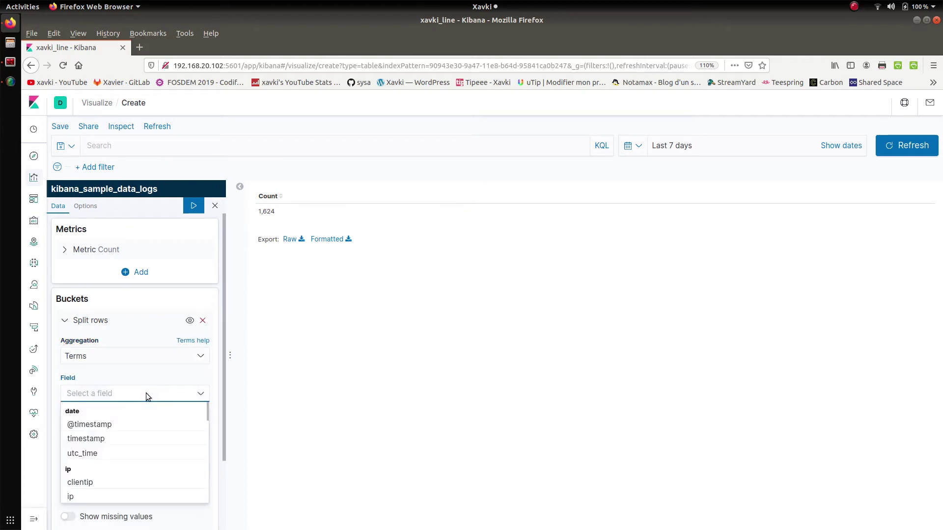
{"action": "left_click", "coordinate": [98, 425]}
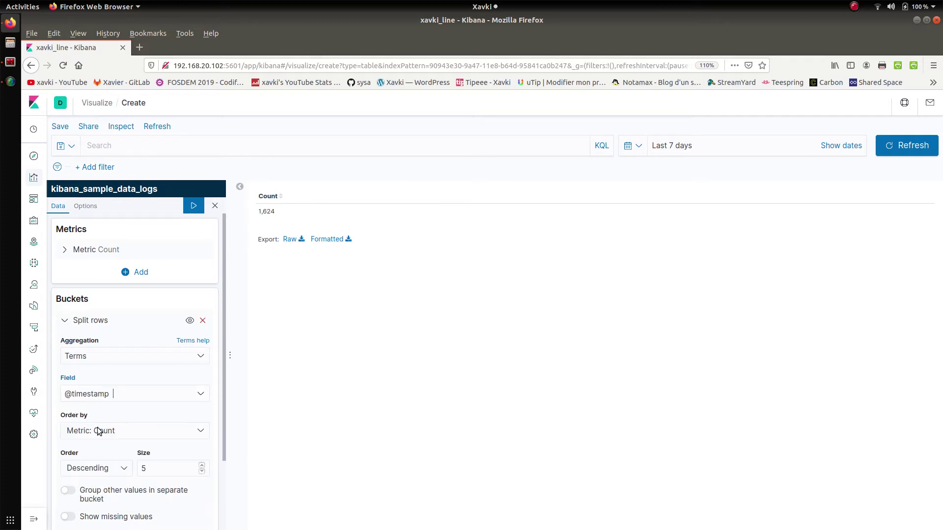
{"action": "left_click", "coordinate": [66, 322]}
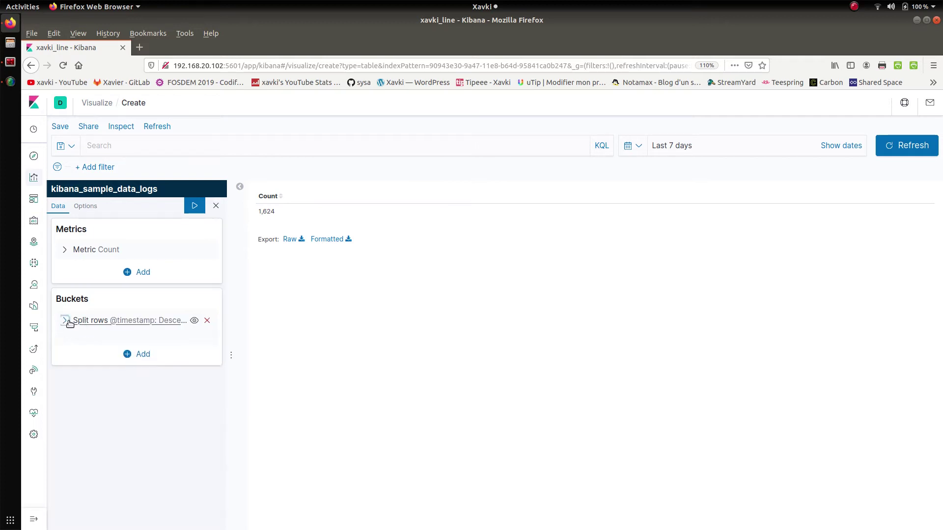
Add a second split rows bucket with a Terms sub aggregation on machine.os.keyword.
{"action": "left_click", "coordinate": [142, 343]}
{"action": "left_click", "coordinate": [134, 396]}
{"action": "left_click", "coordinate": [117, 377]}
{"action": "type", "text": "term"}
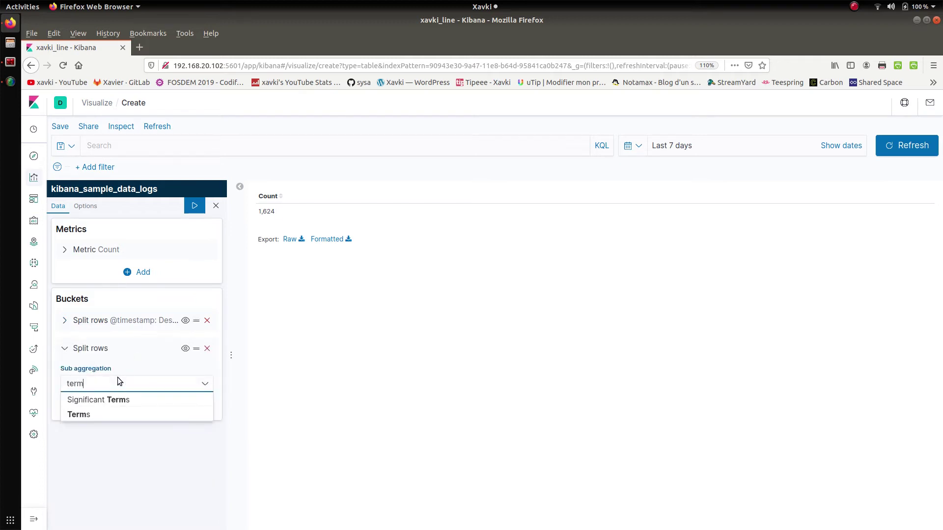
{"action": "left_click", "coordinate": [79, 416]}
{"action": "left_click", "coordinate": [126, 421]}
{"action": "type", "text": "ma"}
{"action": "key", "text": "BackSpace"}
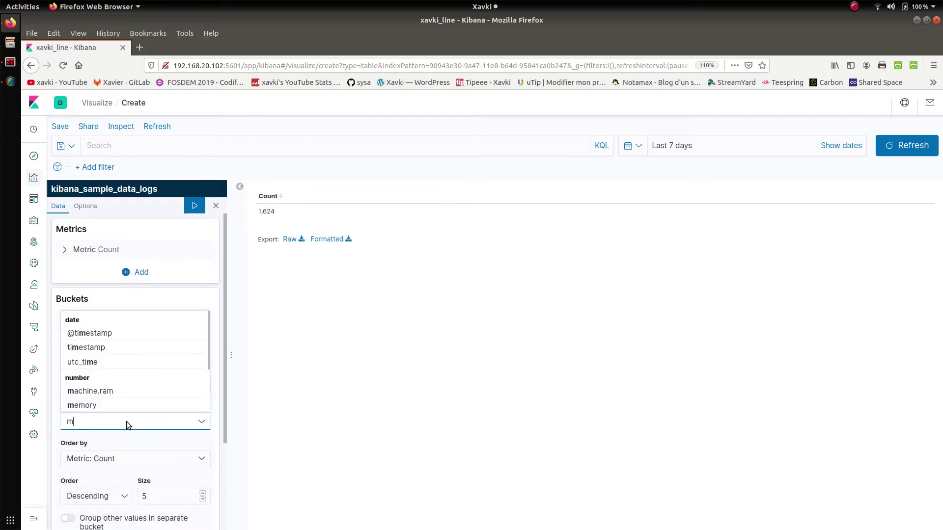
{"action": "type", "text": "a"}
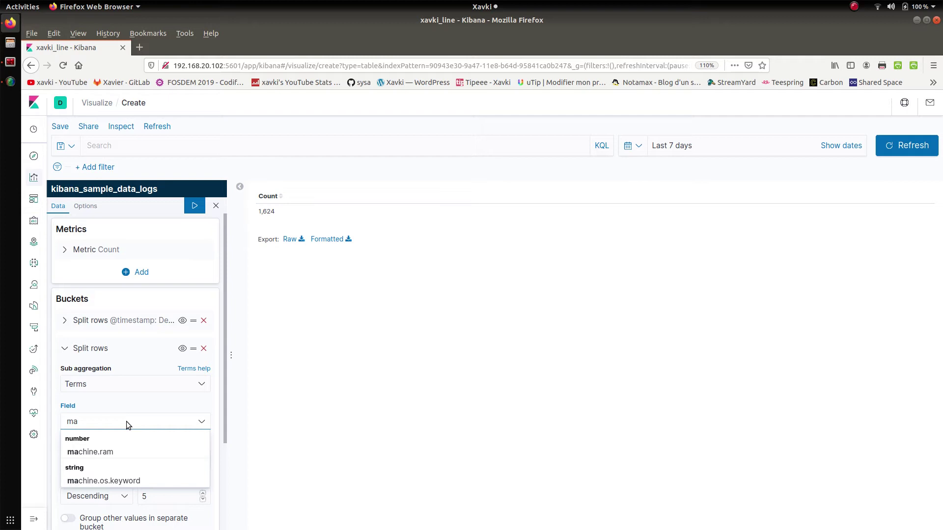
{"action": "left_click", "coordinate": [118, 480]}
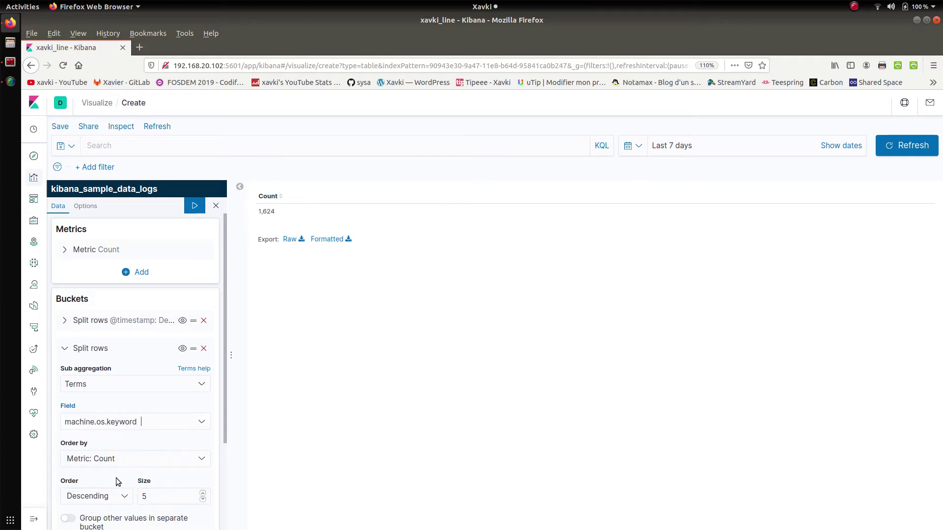
{"action": "left_click", "coordinate": [64, 349]}
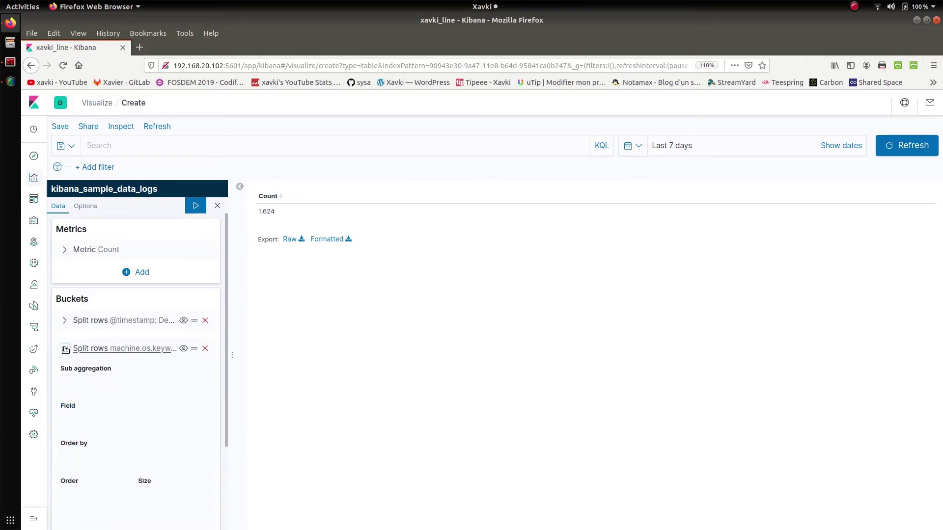
Add a third split rows bucket with a Terms sub aggregation on response.keyword and apply the changes to the table.
{"action": "left_click", "coordinate": [141, 372]}
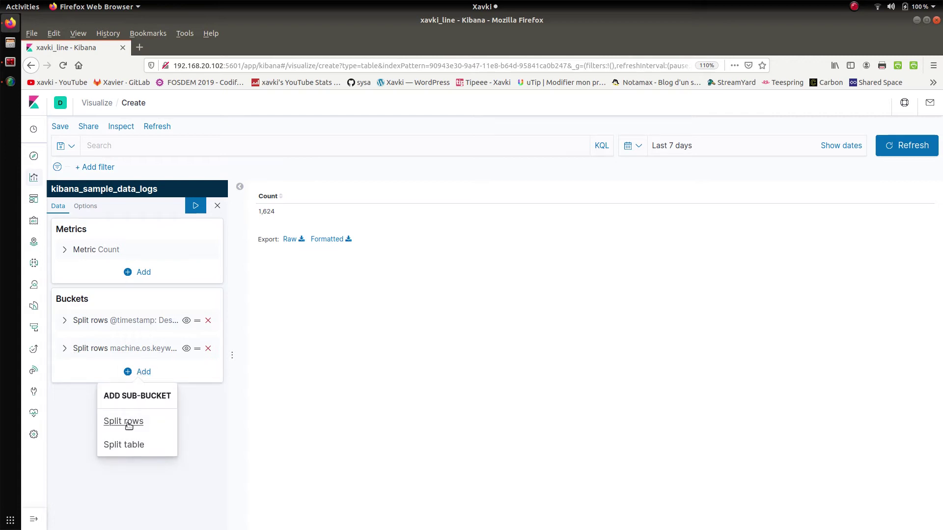
{"action": "left_click", "coordinate": [127, 423]}
{"action": "left_click", "coordinate": [140, 411]}
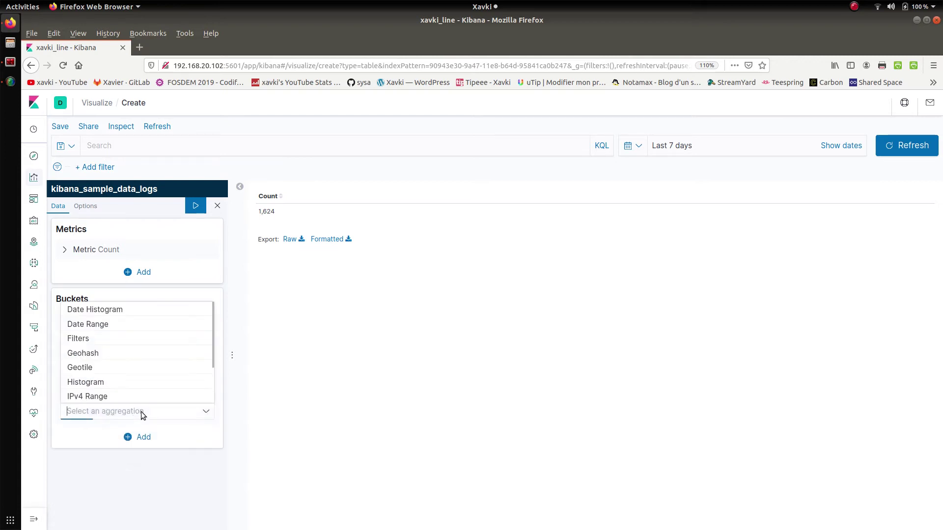
{"action": "type", "text": "ter"}
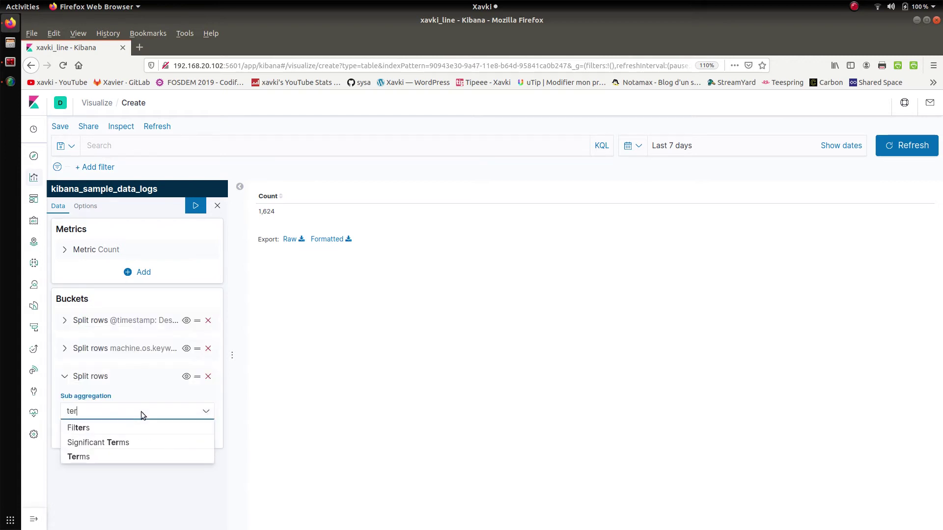
{"action": "left_click", "coordinate": [78, 456]}
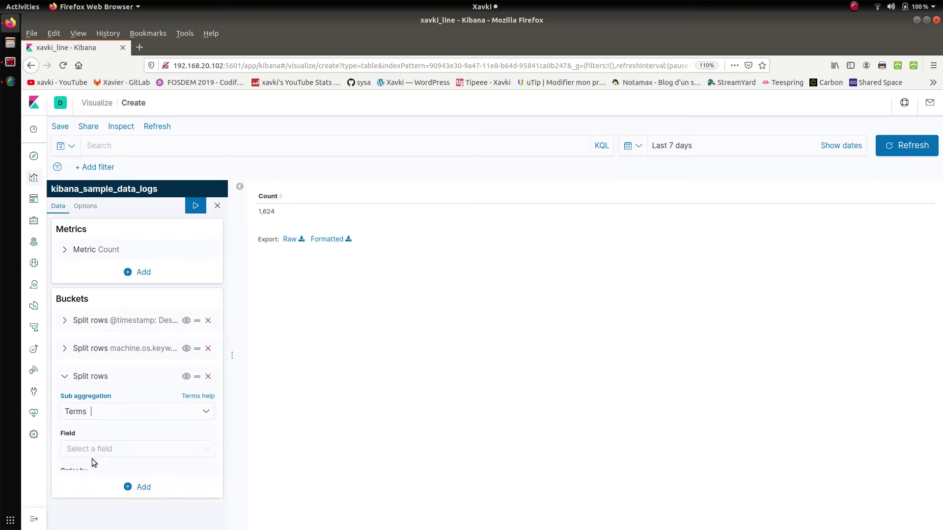
{"action": "left_click", "coordinate": [143, 449]}
{"action": "type", "text": "respo"}
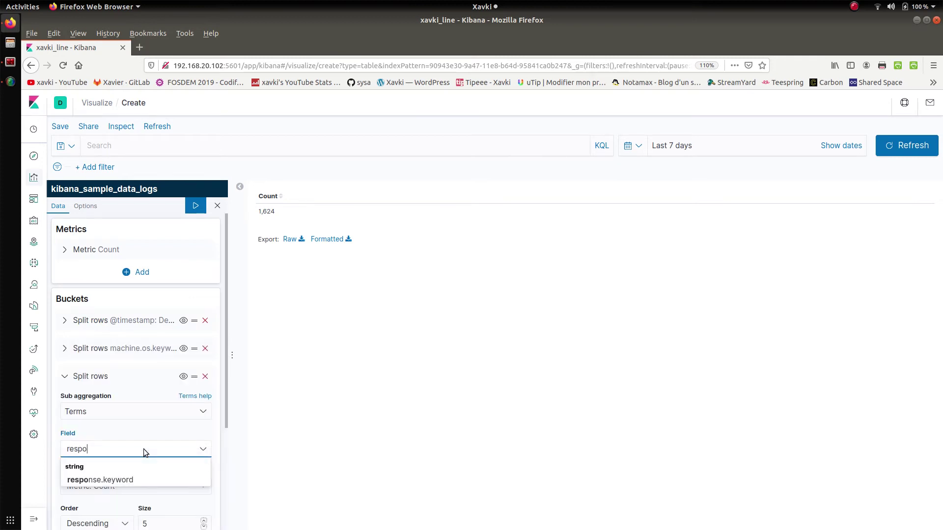
{"action": "left_click", "coordinate": [120, 481]}
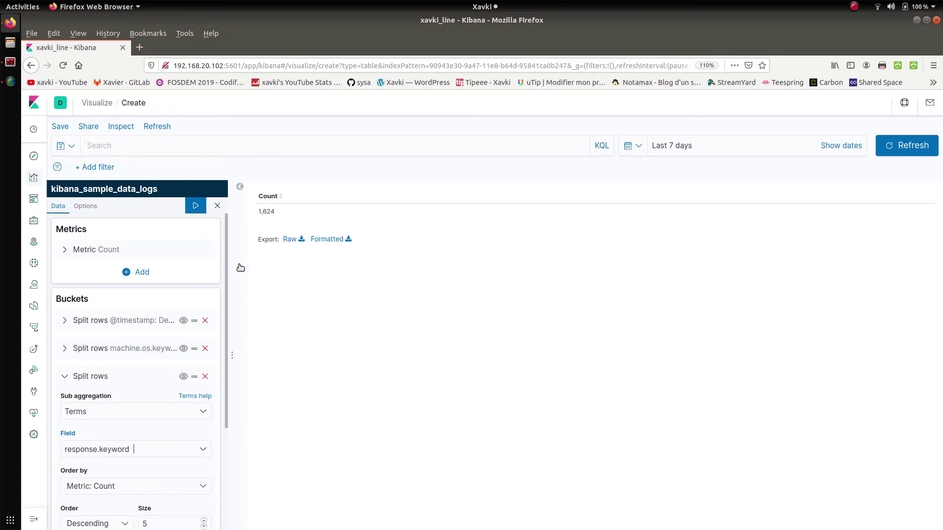
{"action": "left_click", "coordinate": [196, 207]}
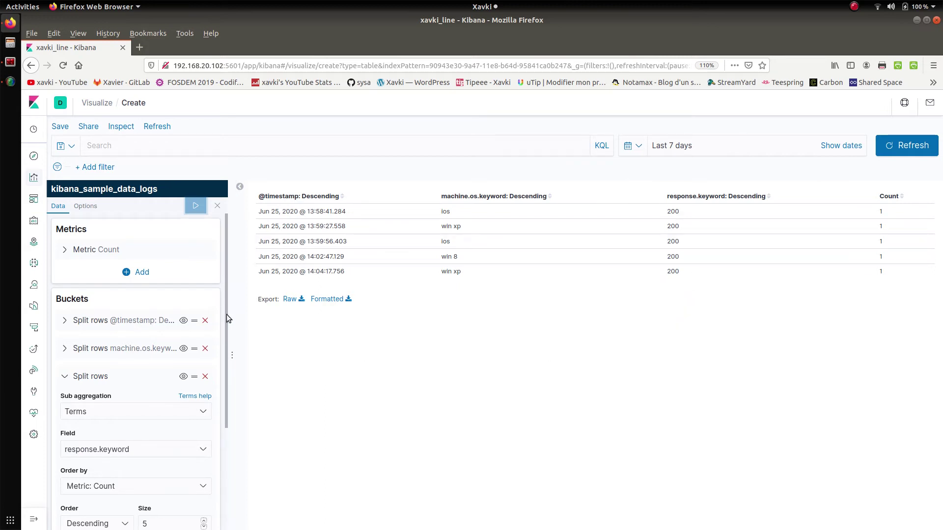
{"action": "scroll", "coordinate": [226, 390], "scroll_direction": "down", "scroll_amount": 5}
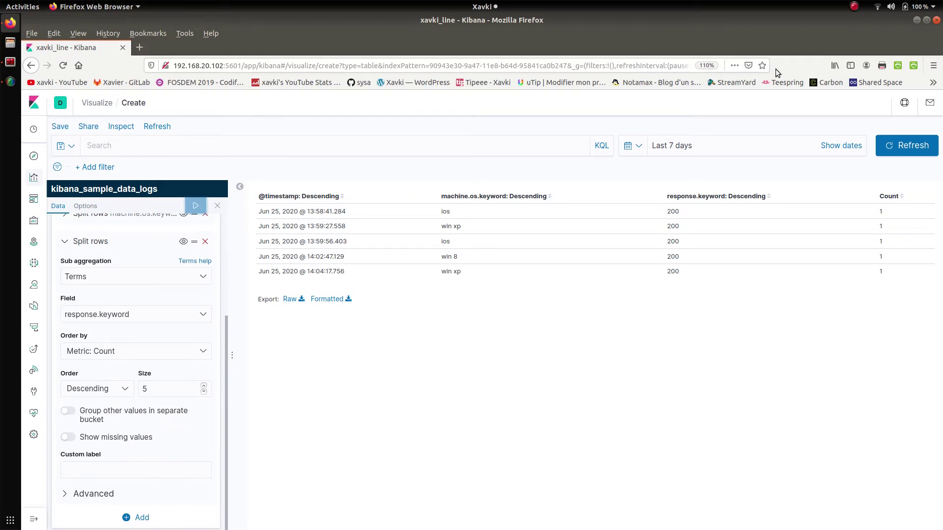
Refresh the data table, switch its time range to Last 30 days and return it to Last 7 days.
{"action": "left_click", "coordinate": [907, 147]}
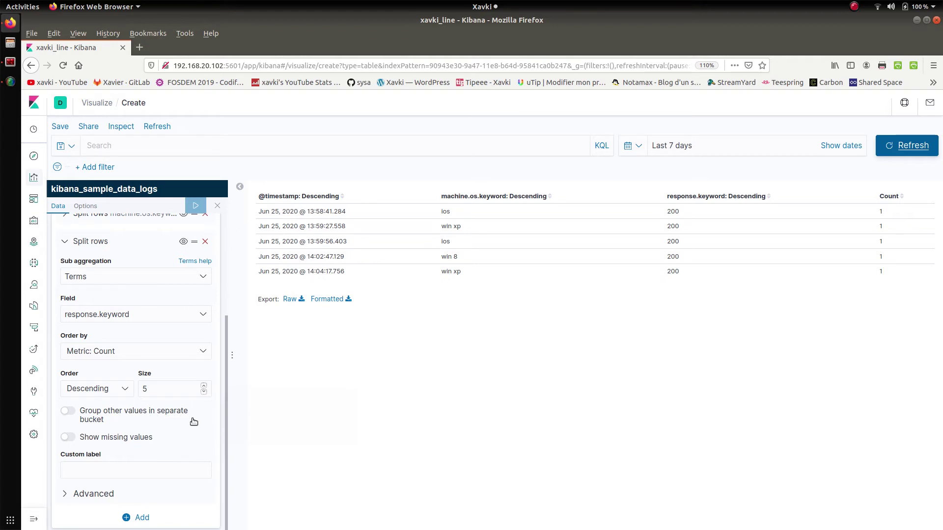
{"action": "left_click_drag", "start_coordinate": [225, 449], "coordinate": [230, 394]}
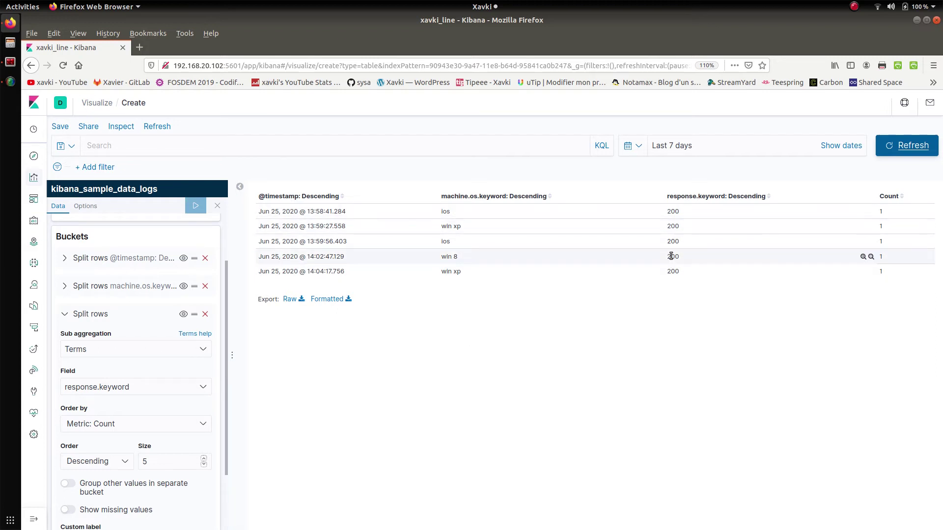
{"action": "left_click", "coordinate": [658, 150]}
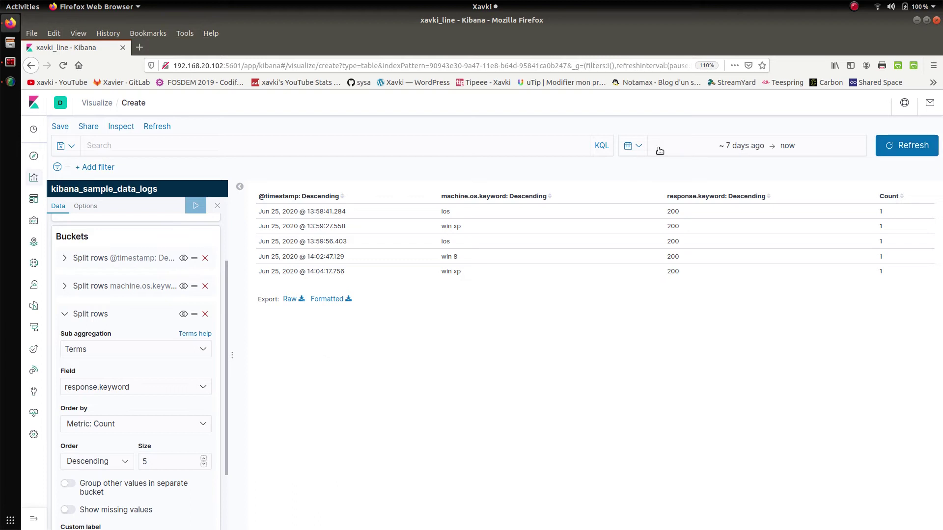
{"action": "left_click", "coordinate": [637, 148]}
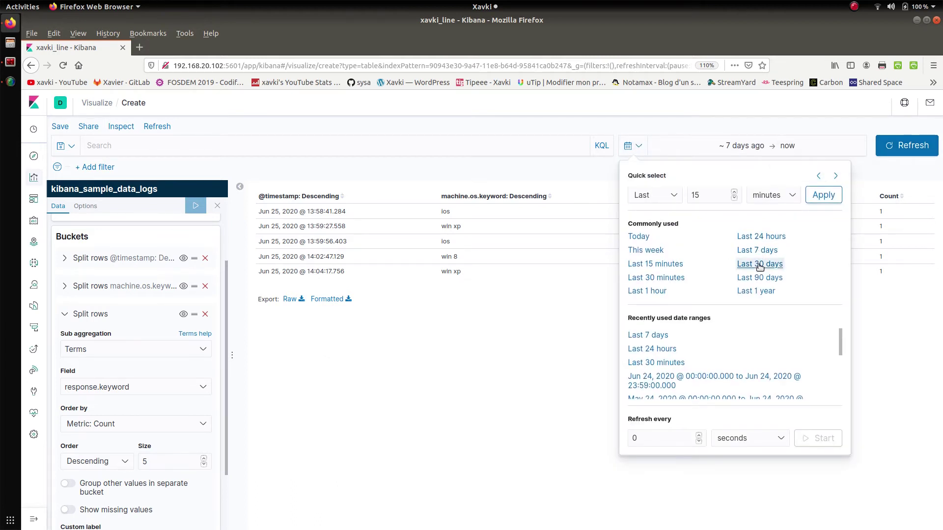
{"action": "left_click", "coordinate": [834, 194]}
{"action": "left_click", "coordinate": [906, 145]}
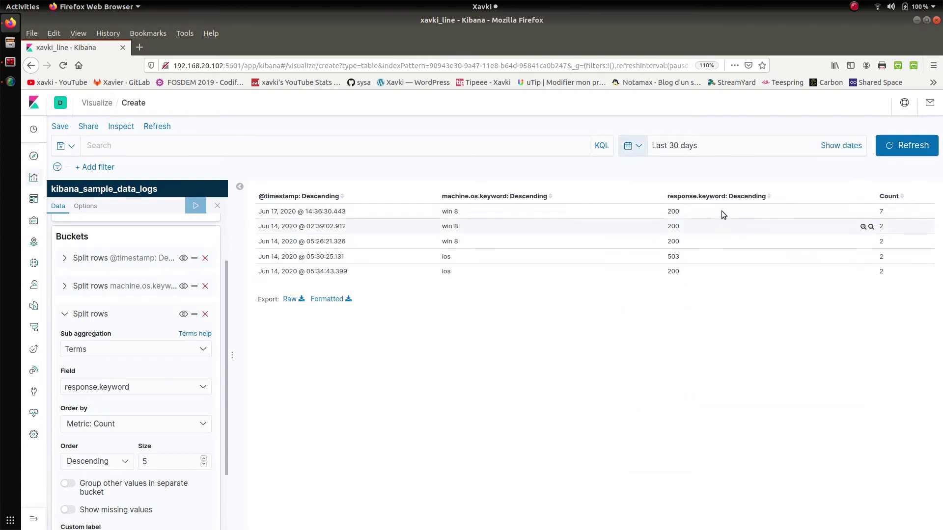
{"action": "left_click", "coordinate": [643, 149]}
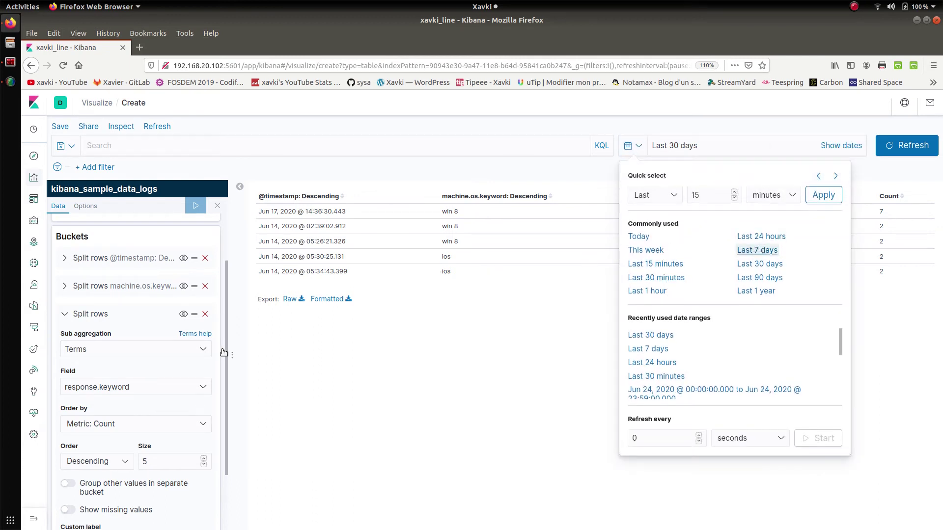
{"action": "key", "text": "Return"}
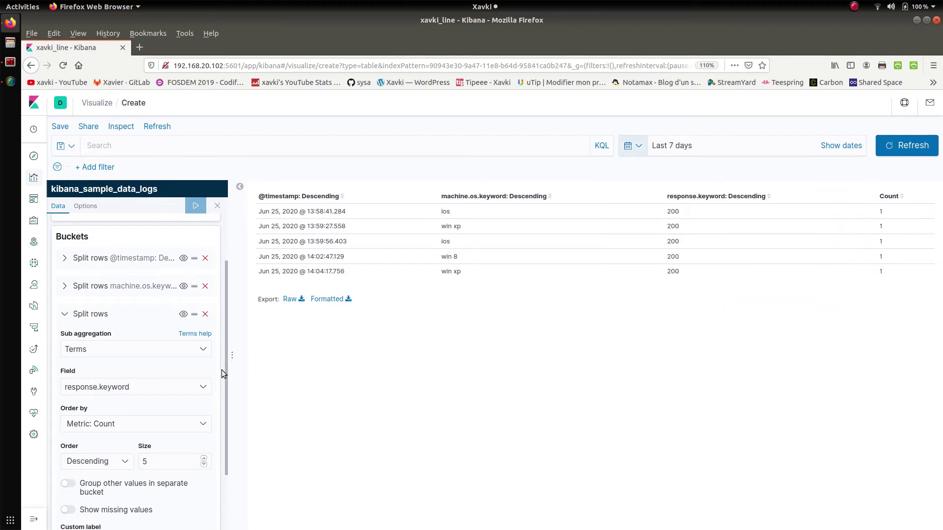
Expand the advanced settings of the response.keyword split rows bucket, set its size to 500 and apply the changes.
{"action": "scroll", "coordinate": [225, 369], "scroll_direction": "up", "scroll_amount": 3}
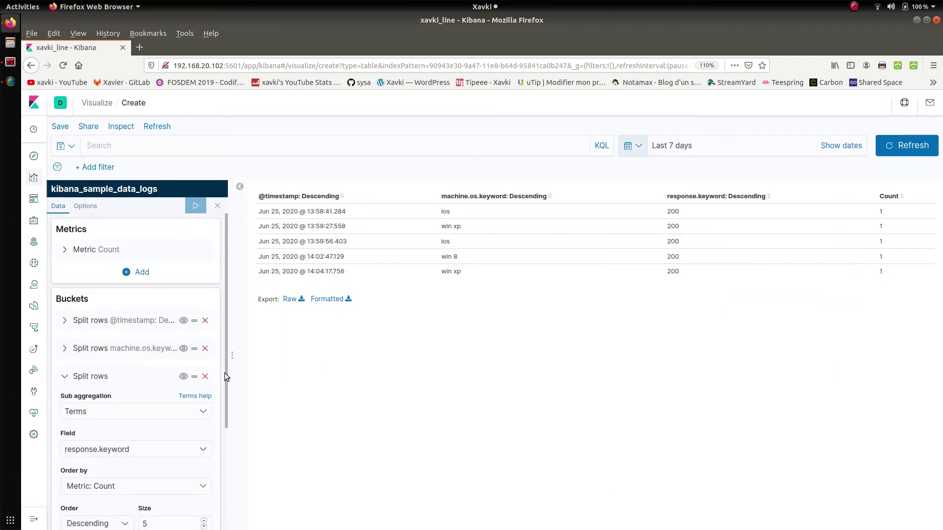
{"action": "scroll", "coordinate": [225, 373], "scroll_direction": "down", "scroll_amount": 5}
{"action": "left_click", "coordinate": [142, 489]}
{"action": "left_click_drag", "start_coordinate": [225, 441], "coordinate": [243, 320]}
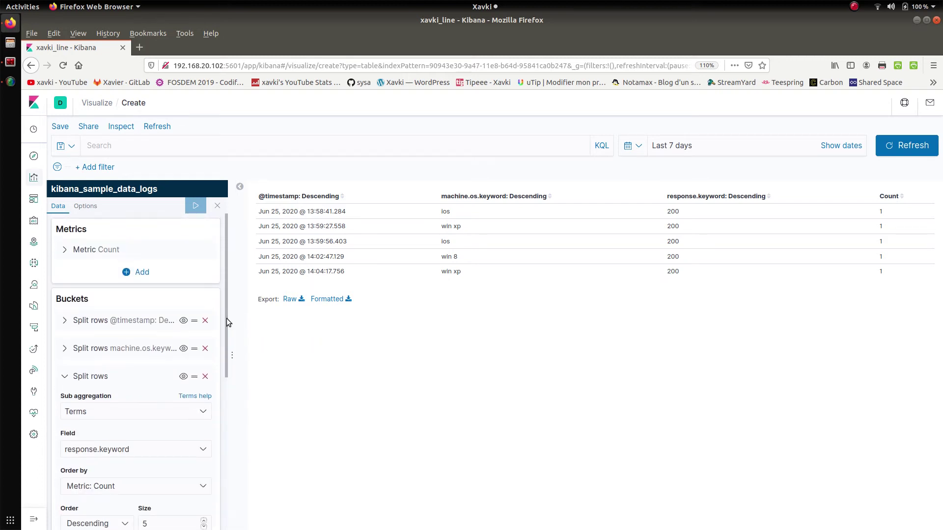
{"action": "scroll", "coordinate": [228, 380], "scroll_direction": "down", "scroll_amount": 3}
{"action": "left_click_drag", "start_coordinate": [226, 387], "coordinate": [225, 426]}
{"action": "double_click", "coordinate": [147, 336]}
{"action": "type", "text": "500"}
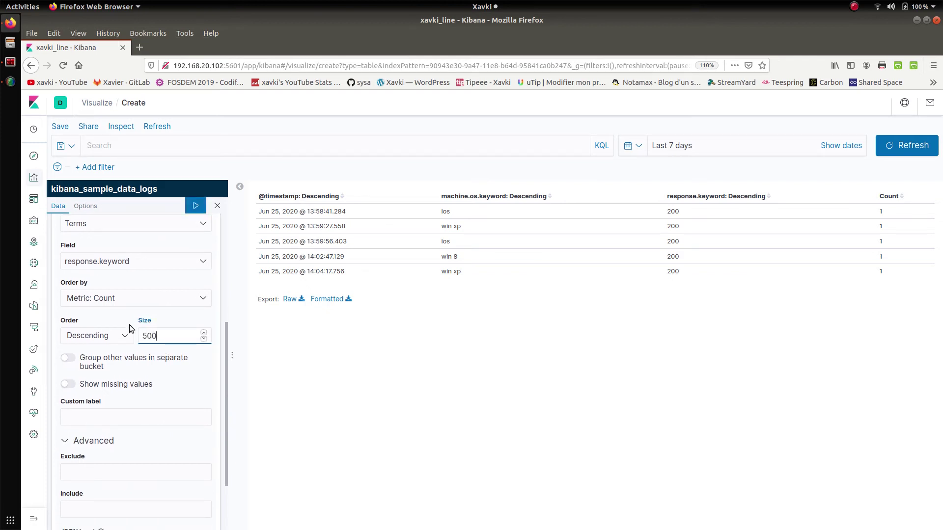
{"action": "left_click", "coordinate": [195, 206]}
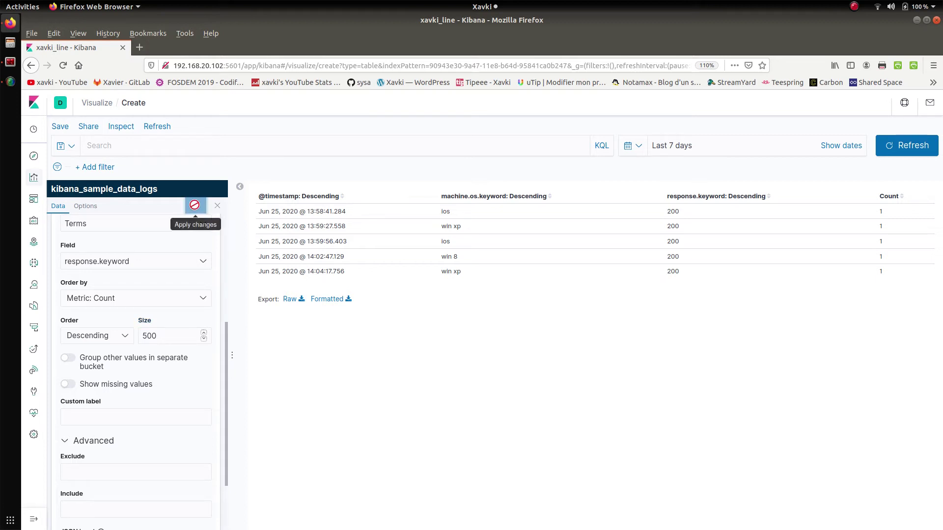
Set the data table's maximum rows per page to 50 and apply the change.
{"action": "left_click", "coordinate": [85, 206]}
{"action": "left_click", "coordinate": [98, 245]}
{"action": "key", "text": "ctrl+a"}
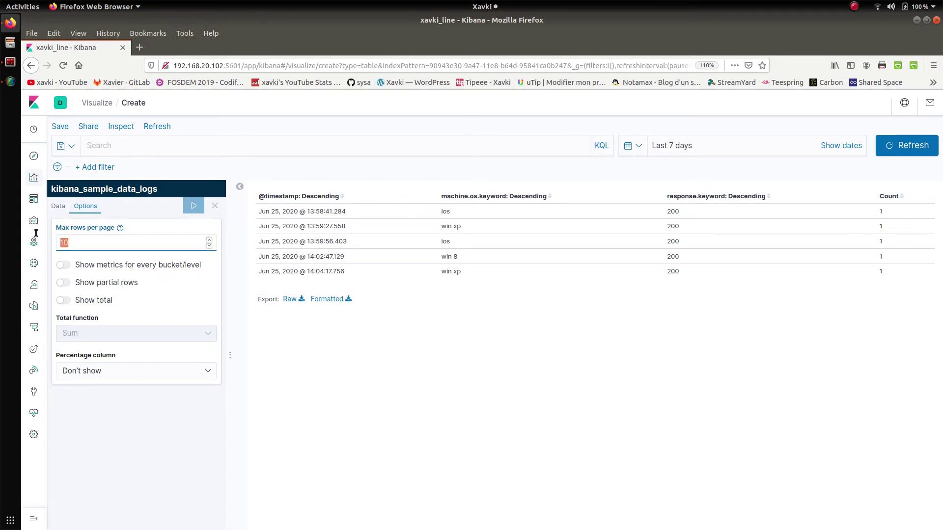
{"action": "type", "text": "5"}
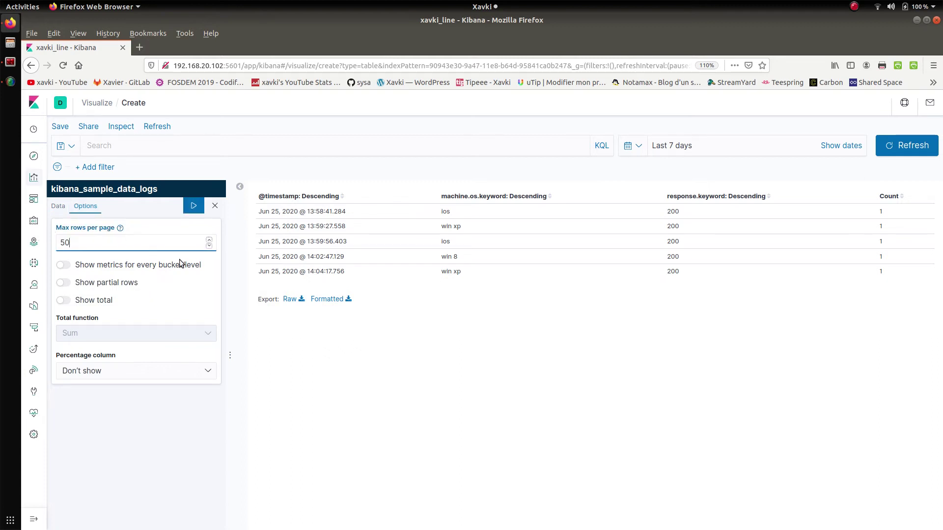
{"action": "left_click", "coordinate": [193, 205]}
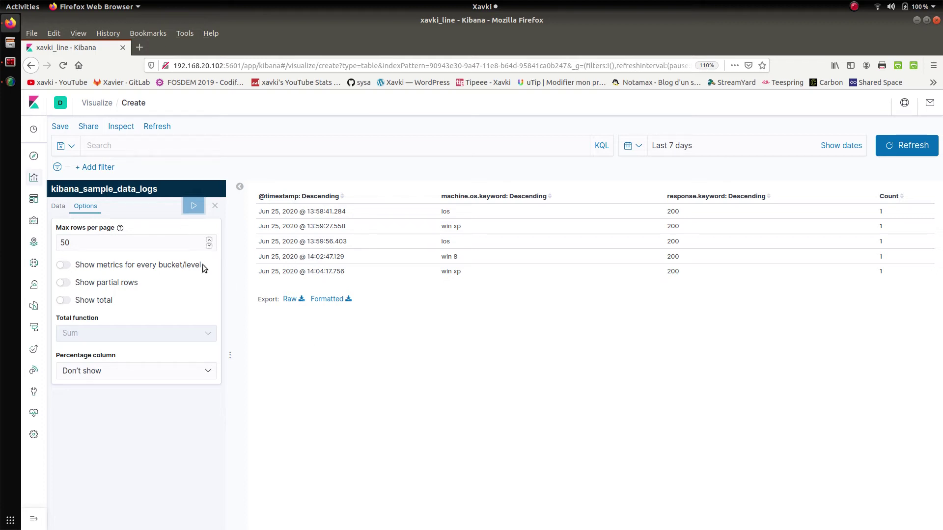
{"action": "left_click", "coordinate": [58, 206]}
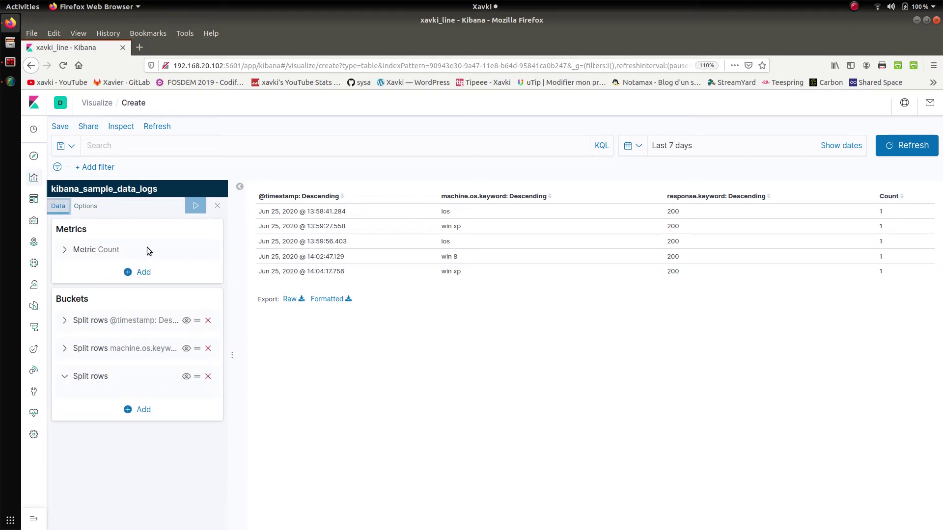
{"action": "left_click", "coordinate": [64, 320]}
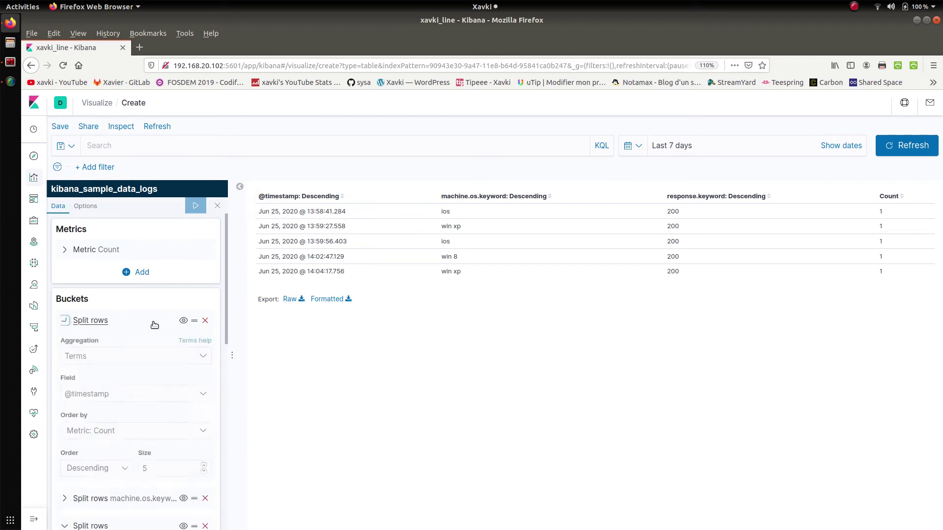
{"action": "left_click_drag", "start_coordinate": [228, 317], "coordinate": [231, 357]}
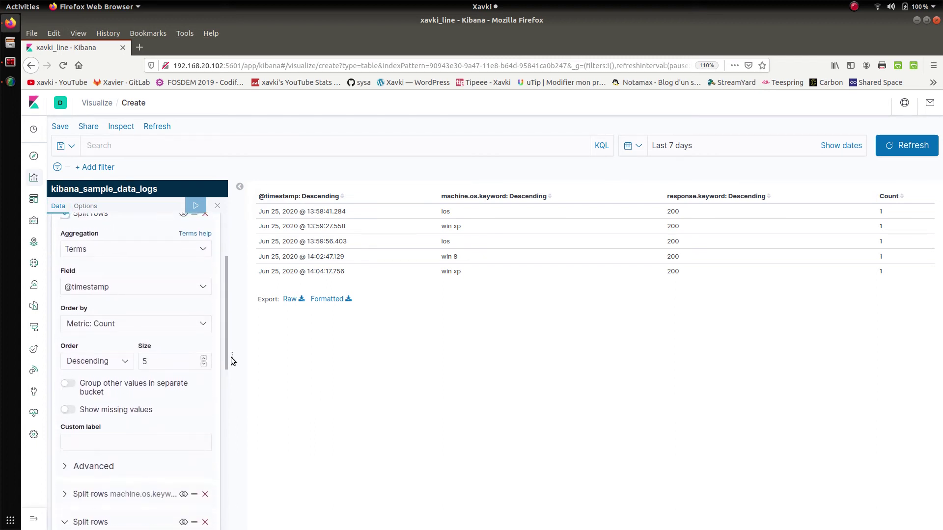
{"action": "double_click", "coordinate": [169, 361]}
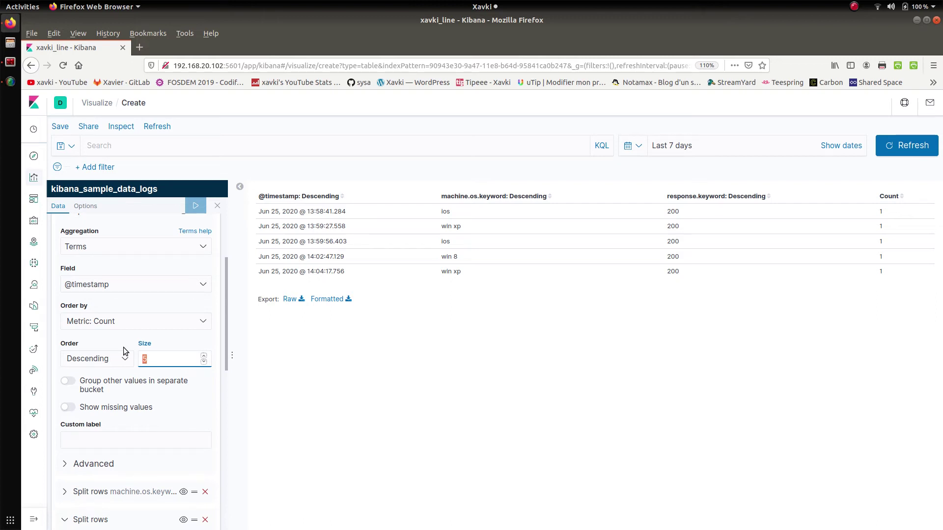
{"action": "type", "text": "500"}
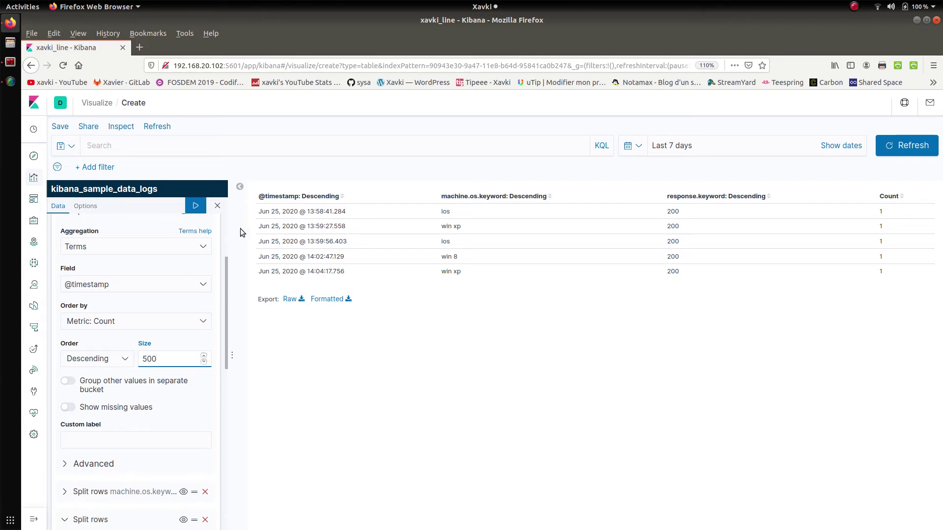
Set the size of the machine.os.keyword split rows bucket to 500 and apply the changes to the table.
{"action": "left_click_drag", "start_coordinate": [225, 322], "coordinate": [236, 411]}
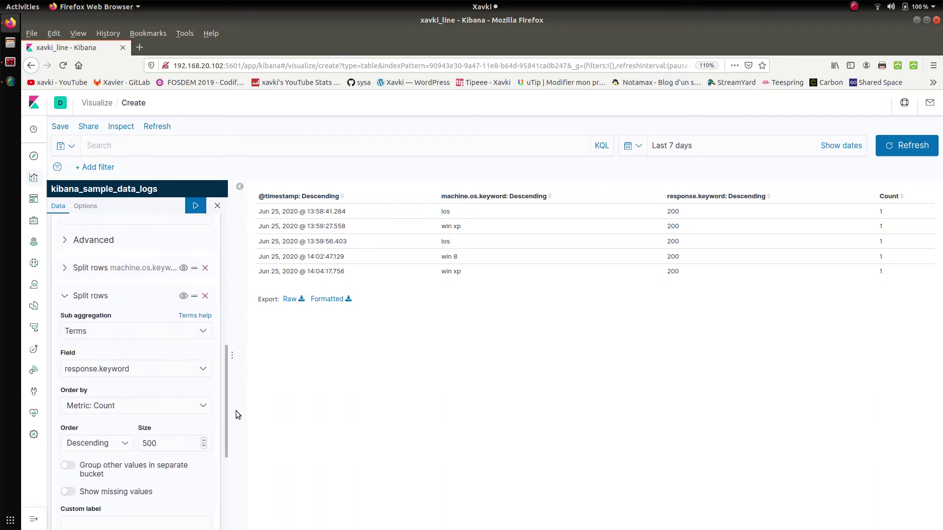
{"action": "left_click", "coordinate": [125, 273]}
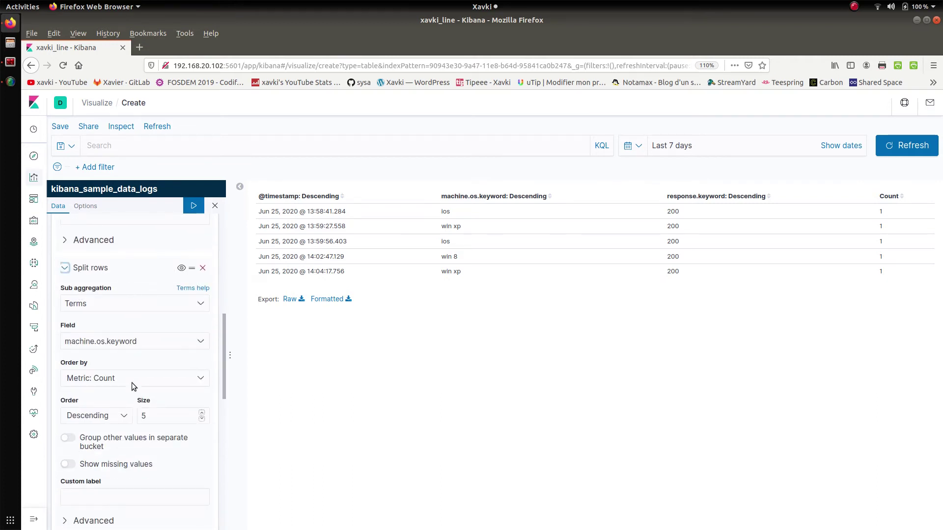
{"action": "left_click", "coordinate": [146, 415]}
{"action": "type", "text": "00"}
{"action": "left_click", "coordinate": [197, 209]}
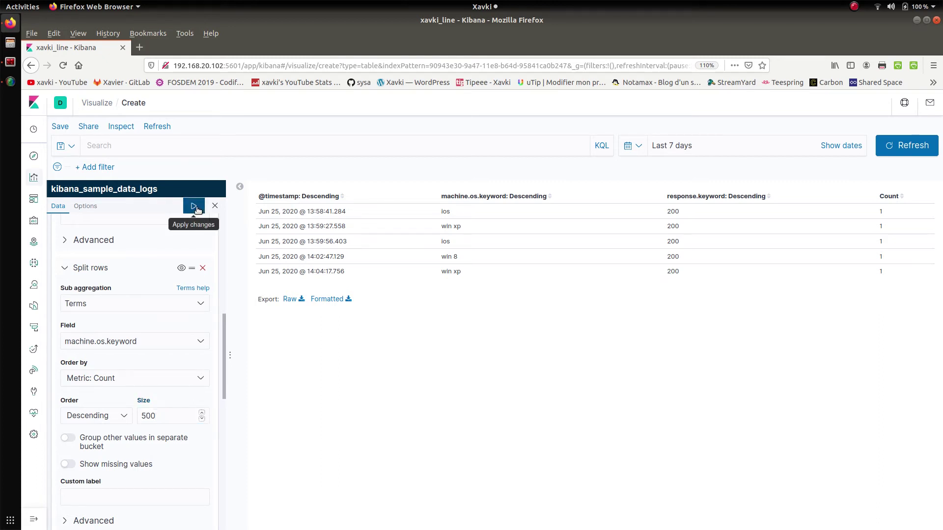
{"action": "left_click", "coordinate": [196, 209]}
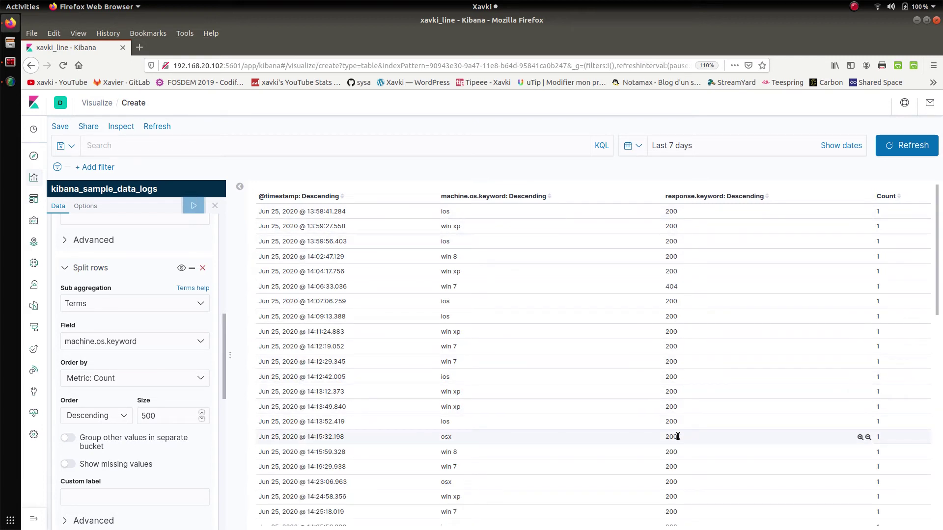
{"action": "mouse_move", "coordinate": [940, 235]}
{"action": "left_mouse_down"}
{"action": "mouse_move", "coordinate": [940, 422]}
{"action": "mouse_move", "coordinate": [940, 231]}
{"action": "left_mouse_up"}
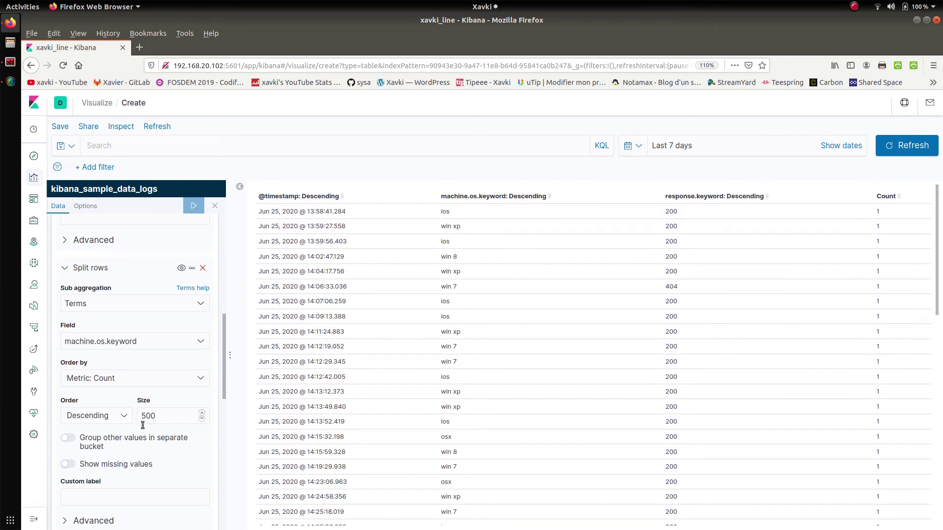
Save the data table visualization with the title xavki_datatable.
{"action": "left_click", "coordinate": [168, 421]}
{"action": "left_click", "coordinate": [60, 126]}
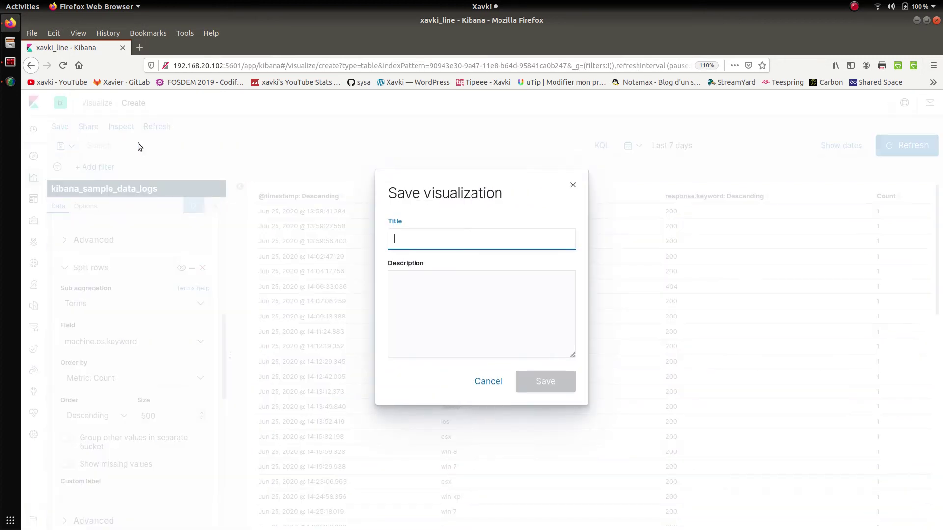
{"action": "type", "text": "xavki_data"}
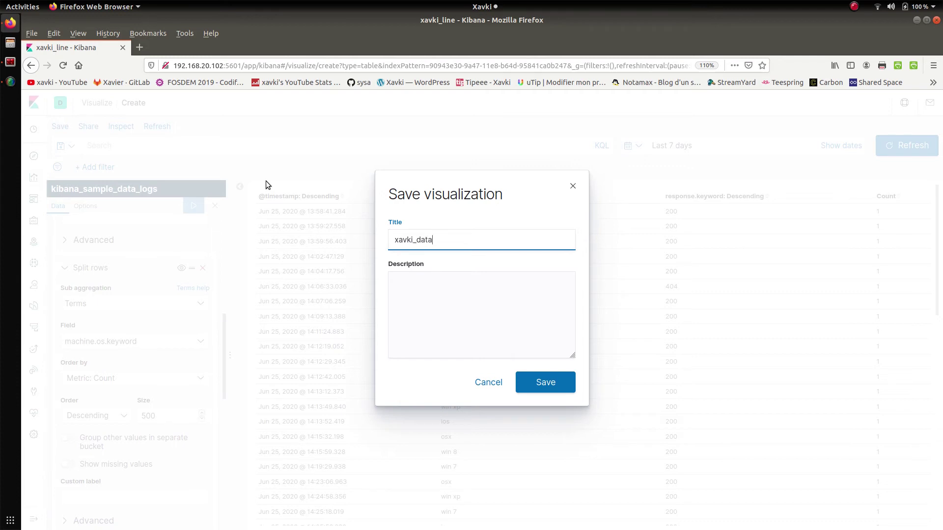
{"action": "type", "text": "table"}
{"action": "left_click", "coordinate": [558, 392]}
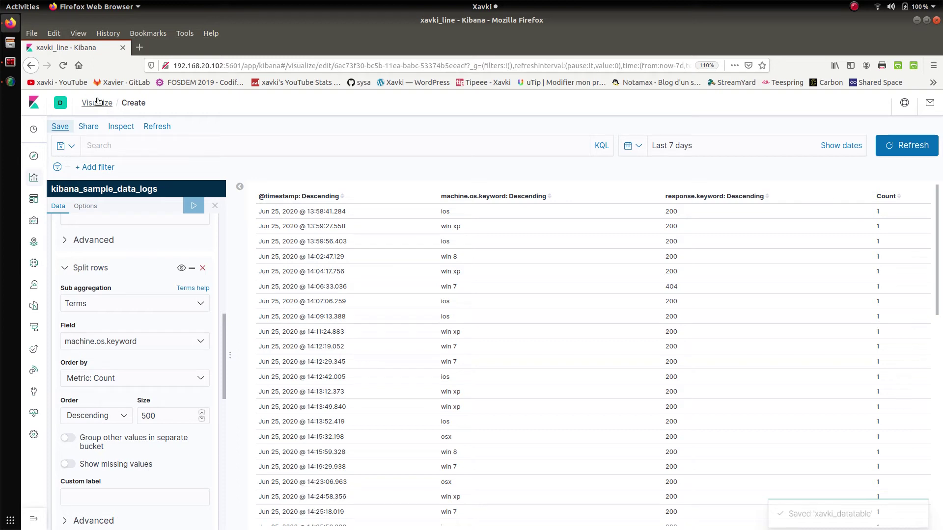
Return to the visualizations list and create a new Controls visualization.
{"action": "left_click", "coordinate": [97, 102]}
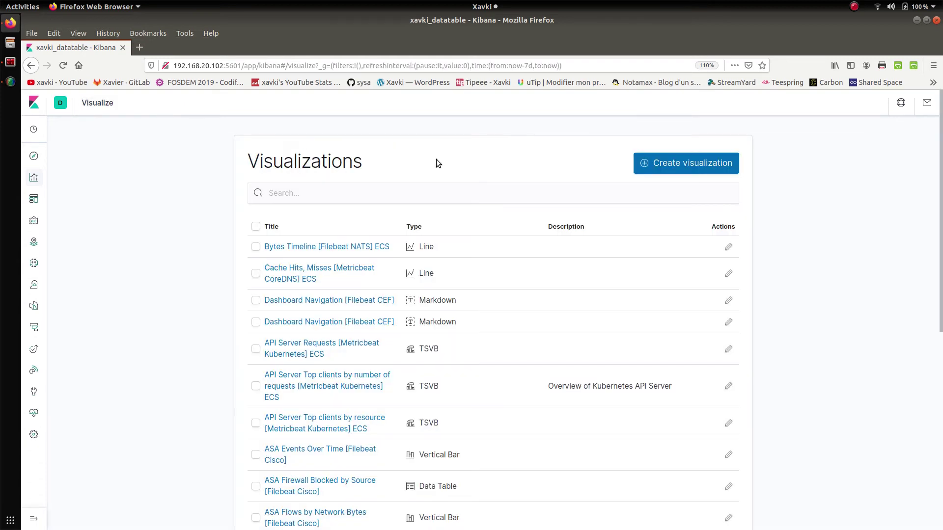
{"action": "left_click", "coordinate": [709, 162]}
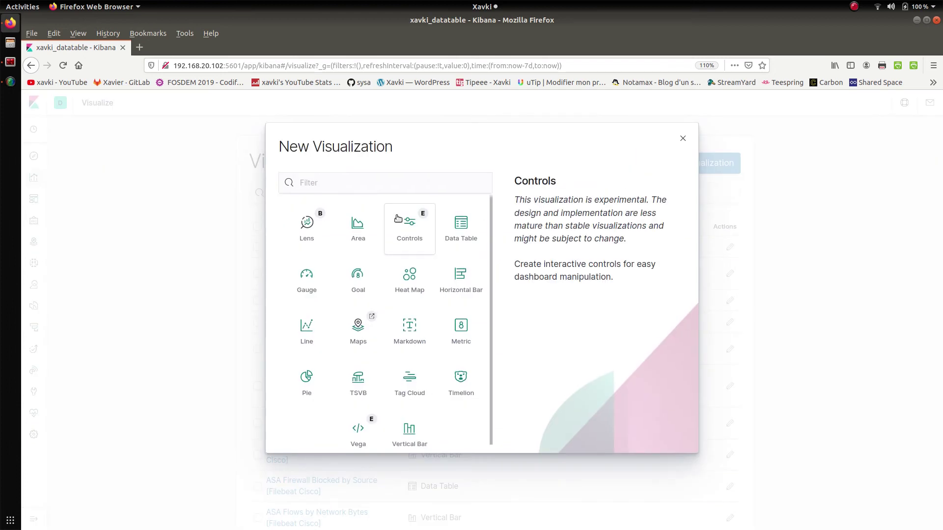
{"action": "left_click", "coordinate": [414, 241]}
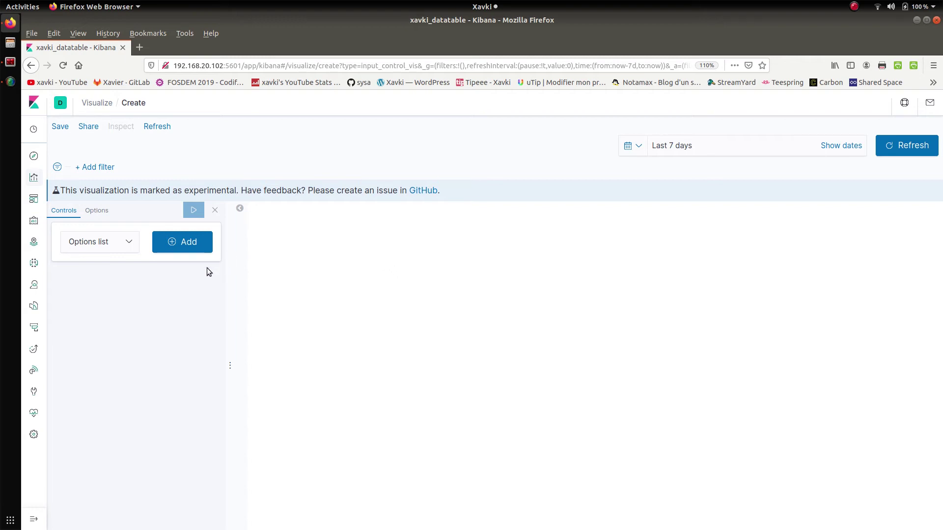
Add an Options list control and set its index pattern to kibana_sample_data_logs.
{"action": "left_click", "coordinate": [94, 241]}
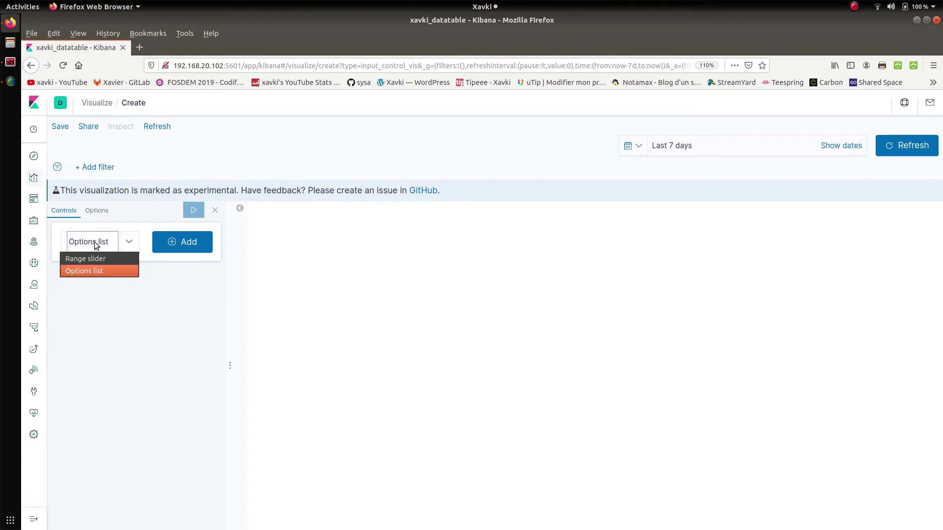
{"action": "left_click", "coordinate": [96, 246]}
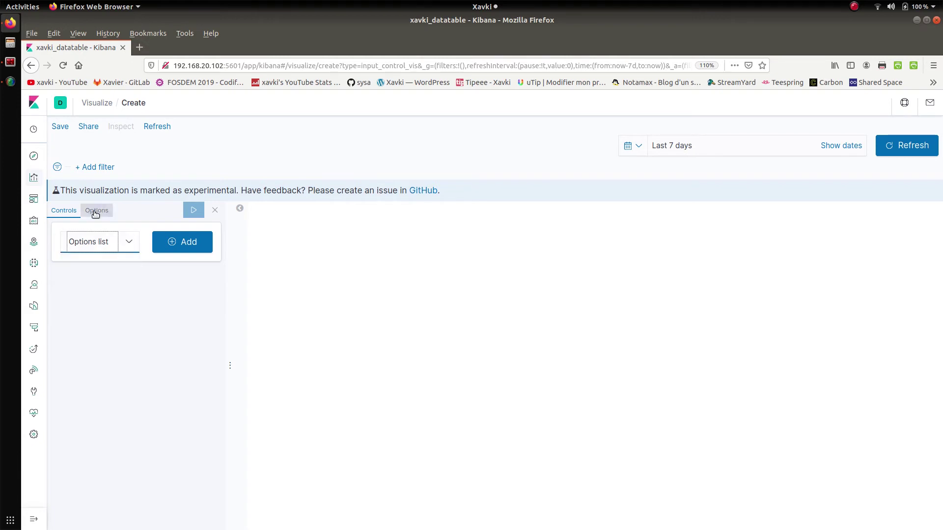
{"action": "left_click", "coordinate": [181, 241]}
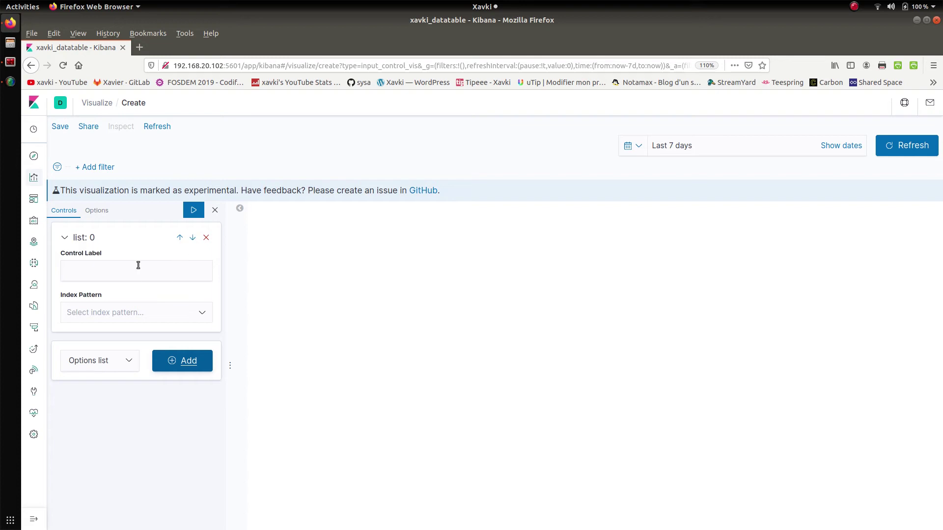
{"action": "left_click", "coordinate": [143, 312]}
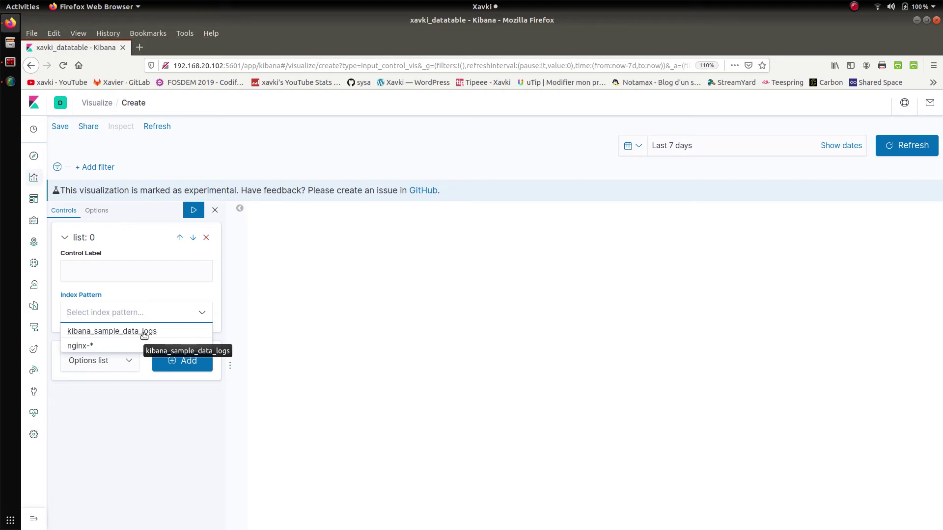
{"action": "left_click", "coordinate": [144, 331]}
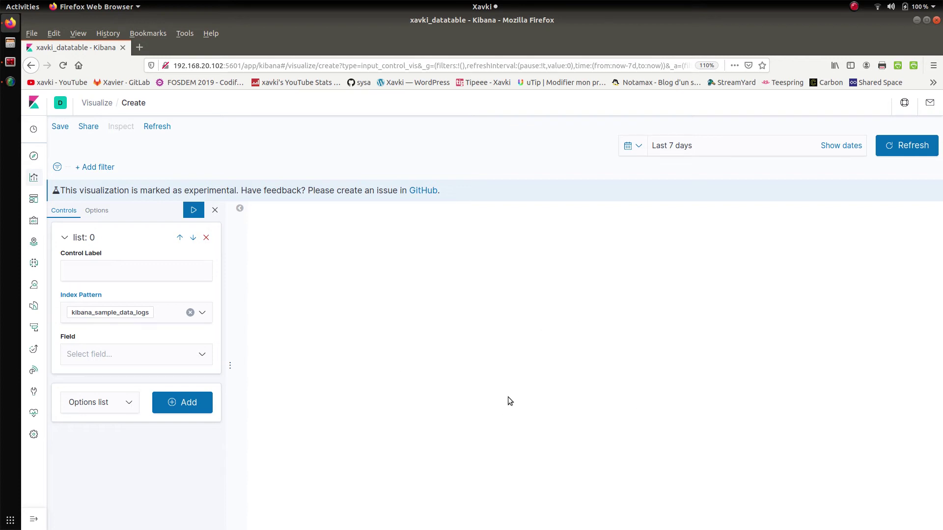
Set the field of the first options list control to machine.os.keyword and collapse the control.
{"action": "left_click", "coordinate": [164, 351]}
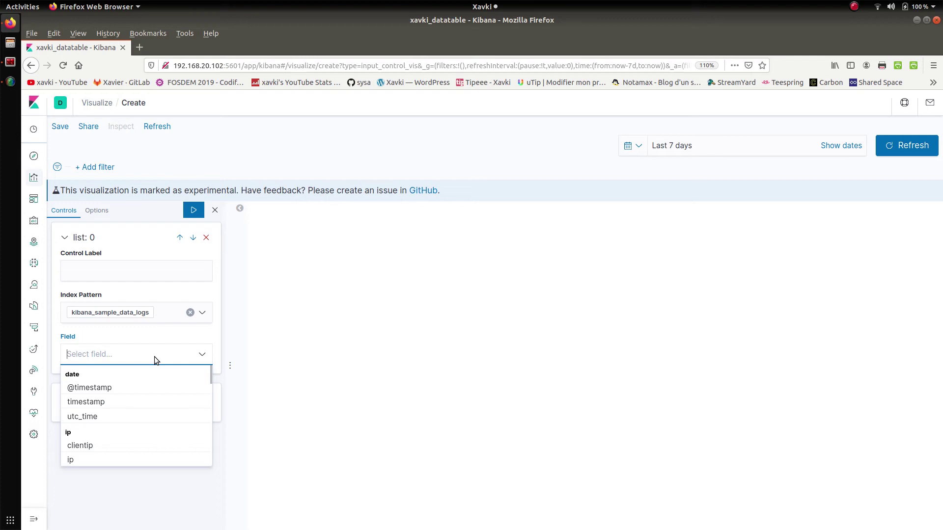
{"action": "type", "text": "mac"}
{"action": "left_click", "coordinate": [127, 416]}
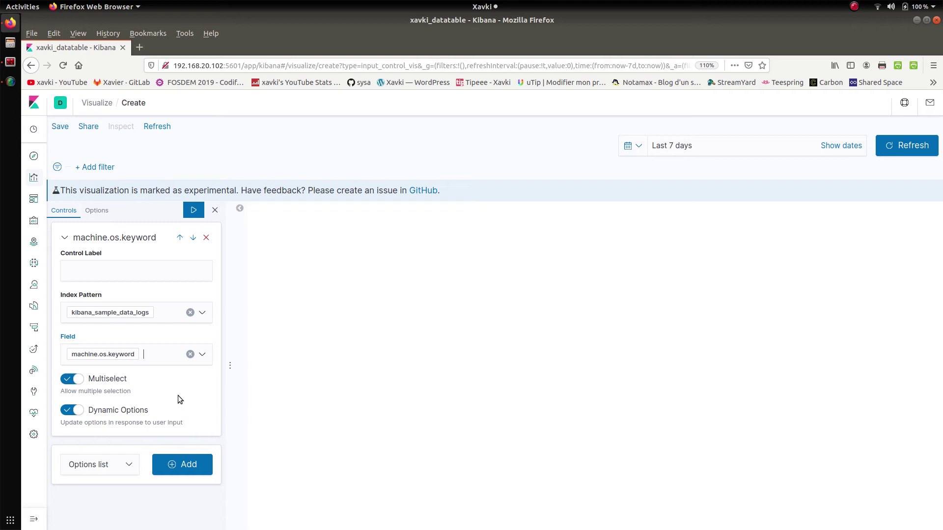
{"action": "left_click", "coordinate": [65, 238]}
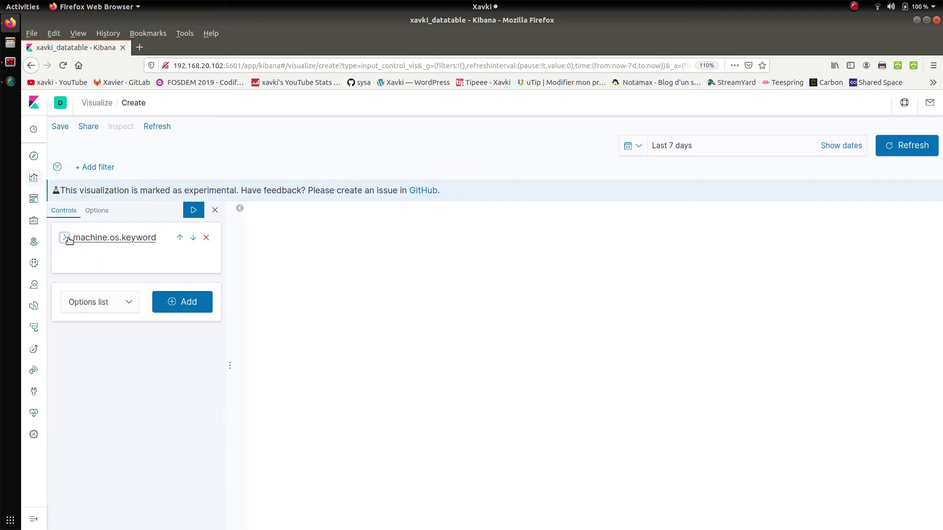
Add a second Options list control and set its index pattern to kibana_sample_data_logs.
{"action": "left_click", "coordinate": [129, 287]}
{"action": "left_click", "coordinate": [131, 284]}
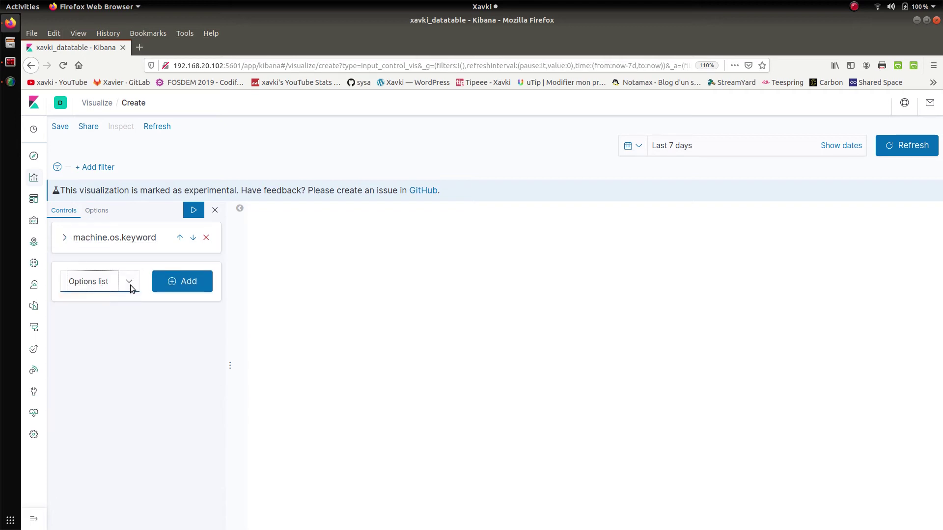
{"action": "left_click", "coordinate": [185, 284]}
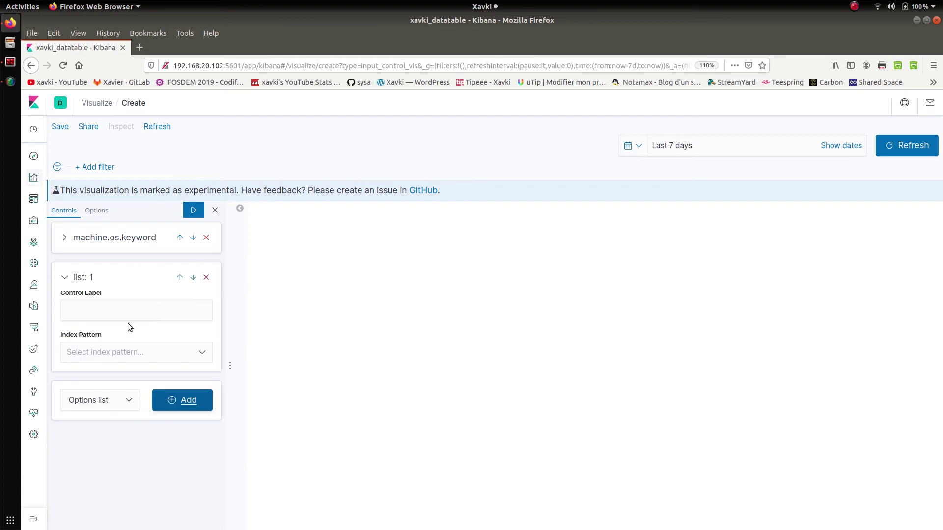
{"action": "left_click", "coordinate": [129, 352]}
{"action": "left_click", "coordinate": [119, 369]}
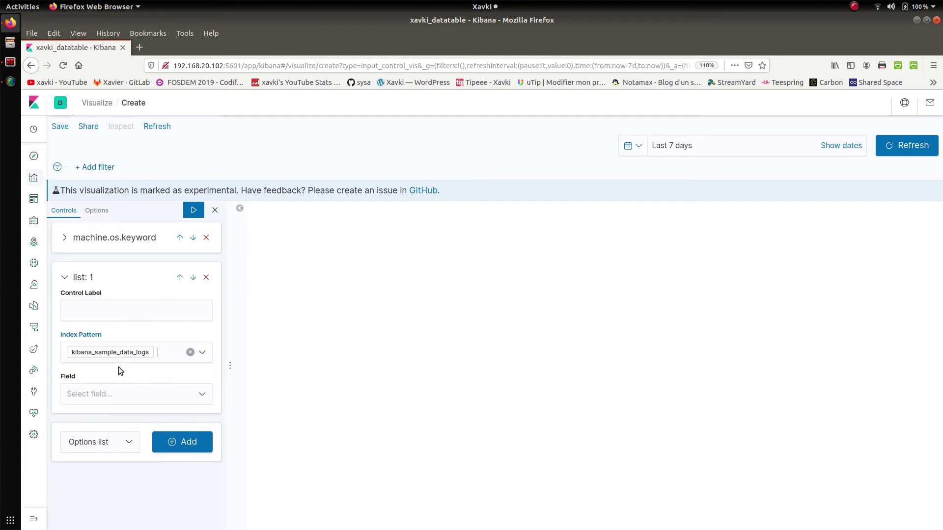
Set the field of the second options list control to response.keyword and collapse the control.
{"action": "left_click", "coordinate": [205, 396]}
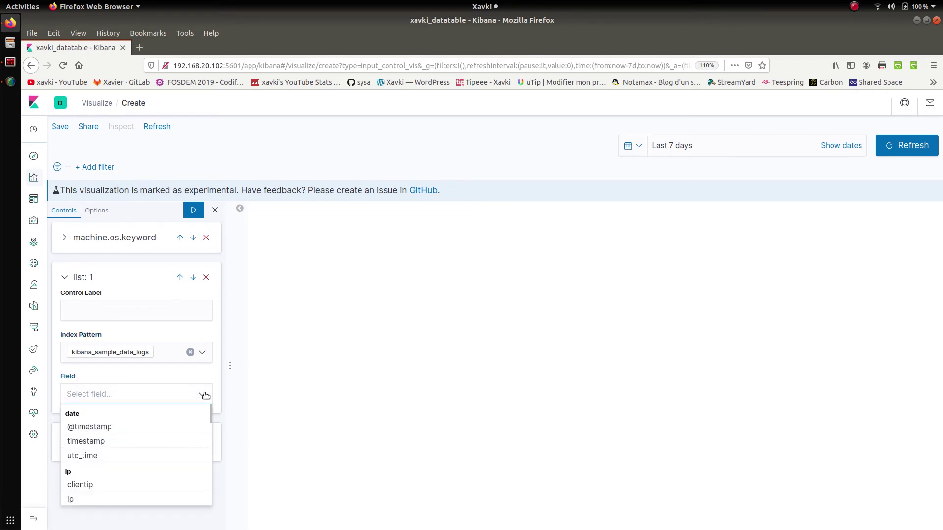
{"action": "type", "text": "rep"}
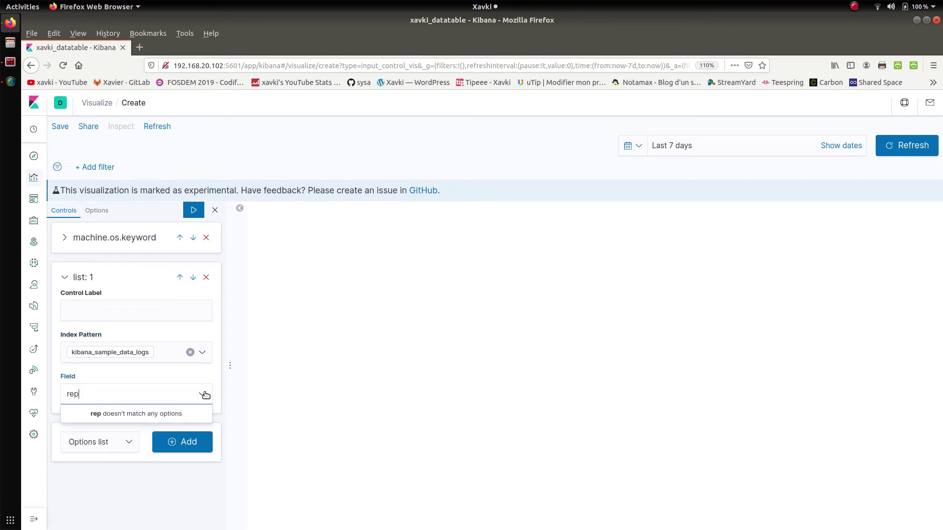
{"action": "key", "text": "BackSpace"}
{"action": "type", "text": "sponse.keyword"}
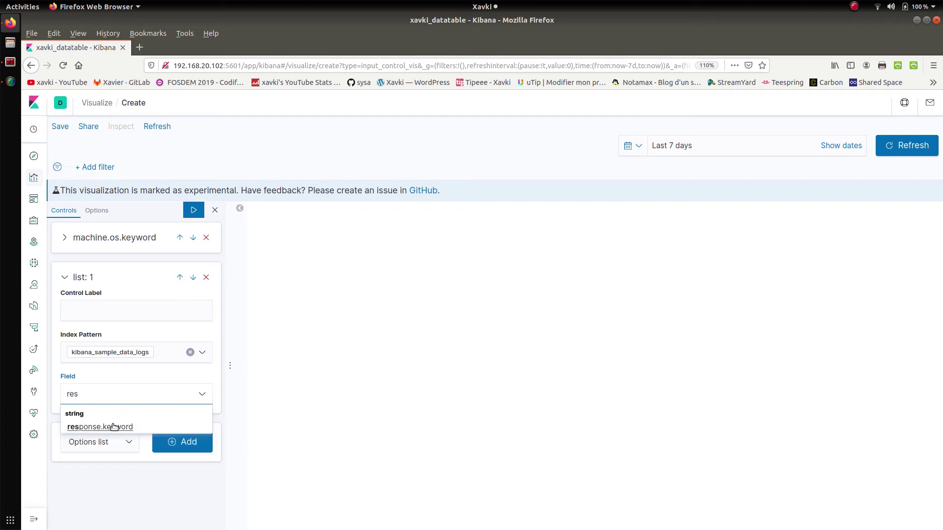
{"action": "left_click", "coordinate": [113, 426]}
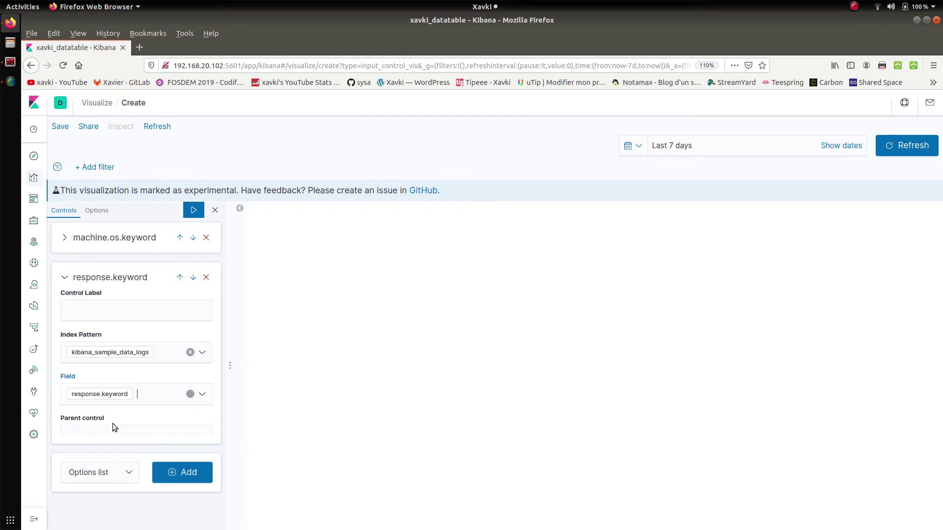
{"action": "left_click", "coordinate": [65, 277]}
Add a Range slider control and label it Hours.
{"action": "left_click", "coordinate": [119, 322]}
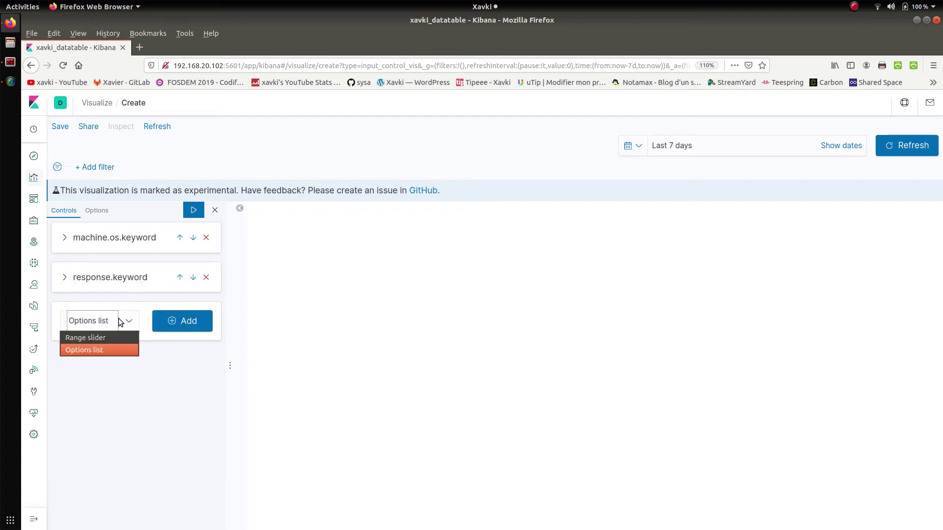
{"action": "left_click", "coordinate": [101, 336]}
{"action": "left_click", "coordinate": [189, 322]}
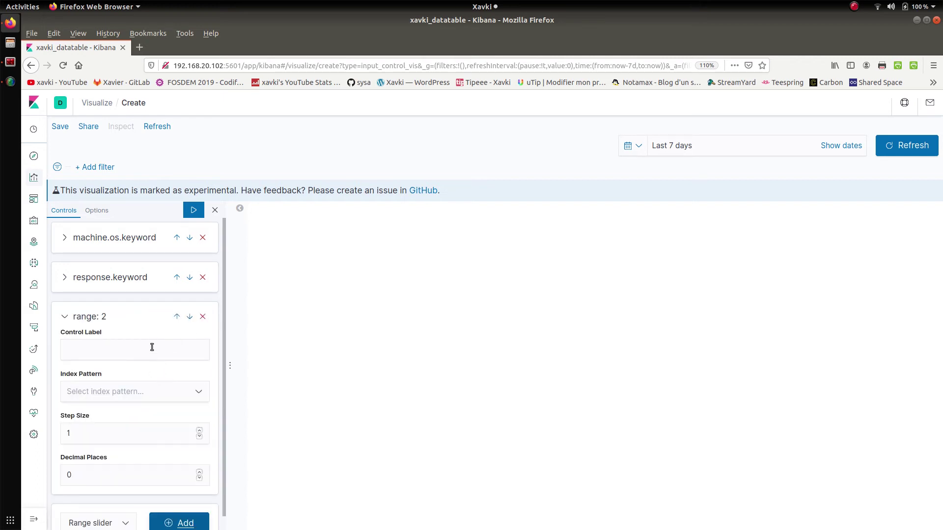
{"action": "left_click", "coordinate": [140, 349]}
{"action": "type", "text": "Hours"}
Set the Hours slider's index pattern to kibana_sample_data_logs and its field to hour_of_day.
{"action": "left_click", "coordinate": [136, 395]}
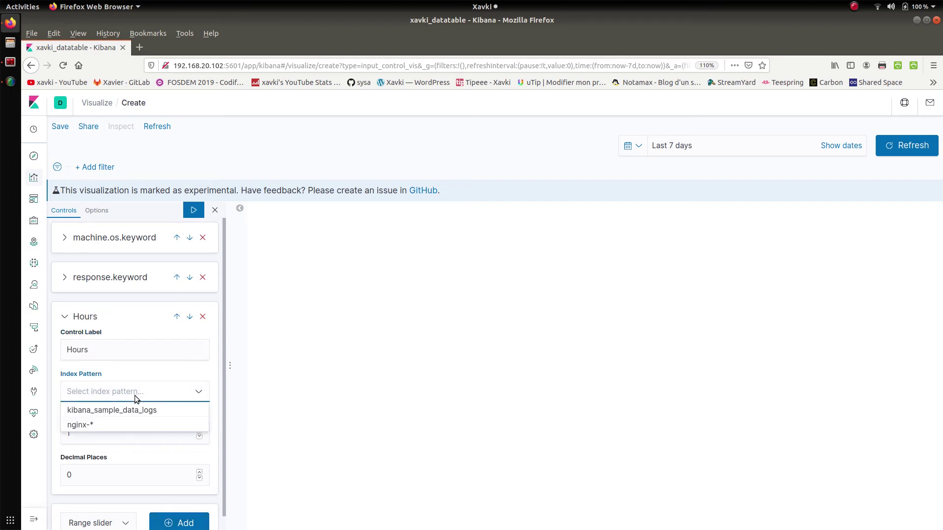
{"action": "left_click", "coordinate": [135, 411]}
{"action": "left_click", "coordinate": [140, 437]}
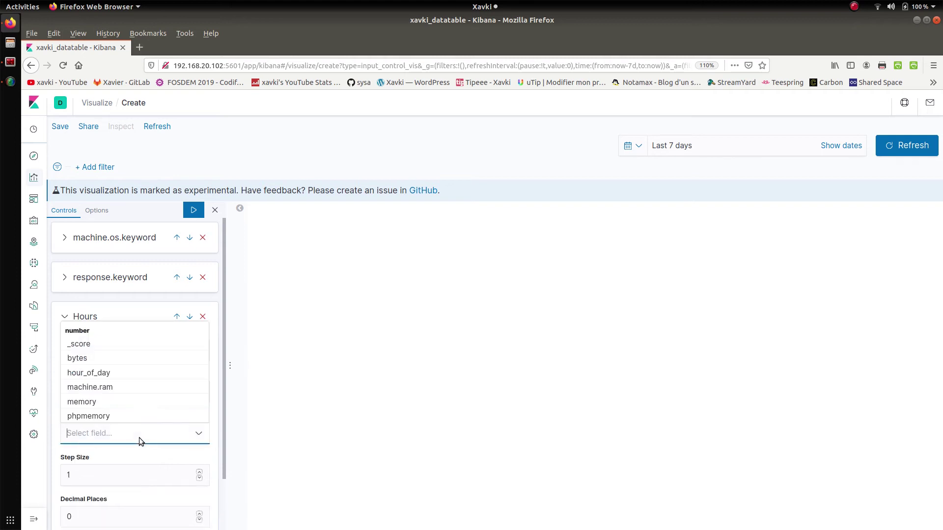
{"action": "left_click", "coordinate": [101, 373]}
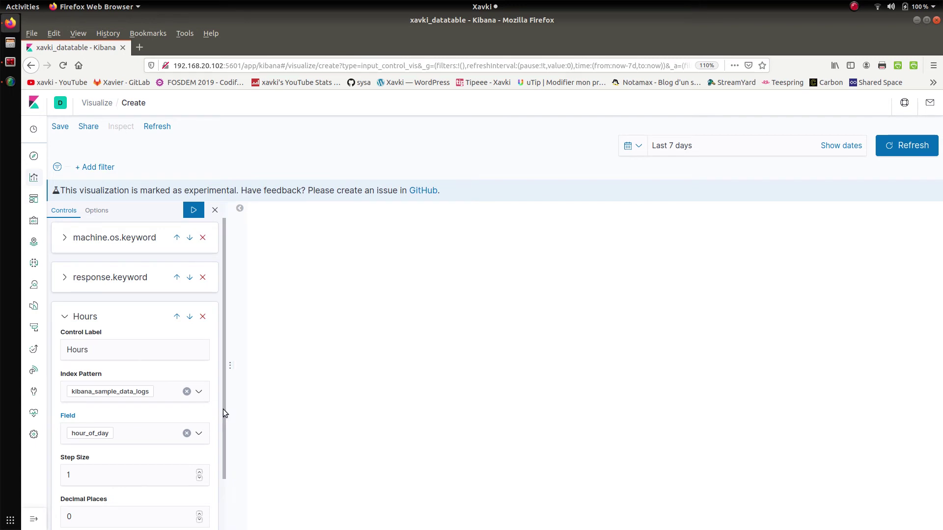
Add another Range slider control below the Hours control.
{"action": "scroll", "coordinate": [221, 441], "scroll_direction": "down", "scroll_amount": 2}
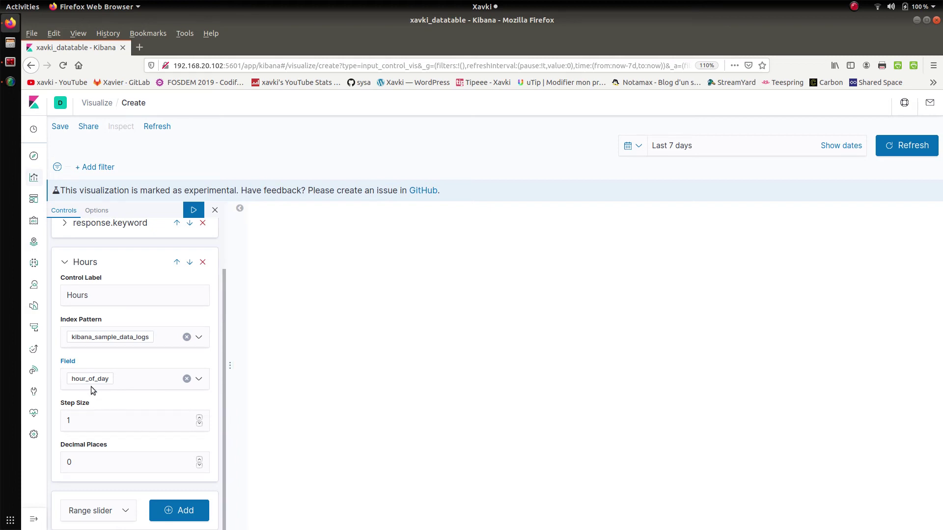
{"action": "left_click", "coordinate": [176, 508]}
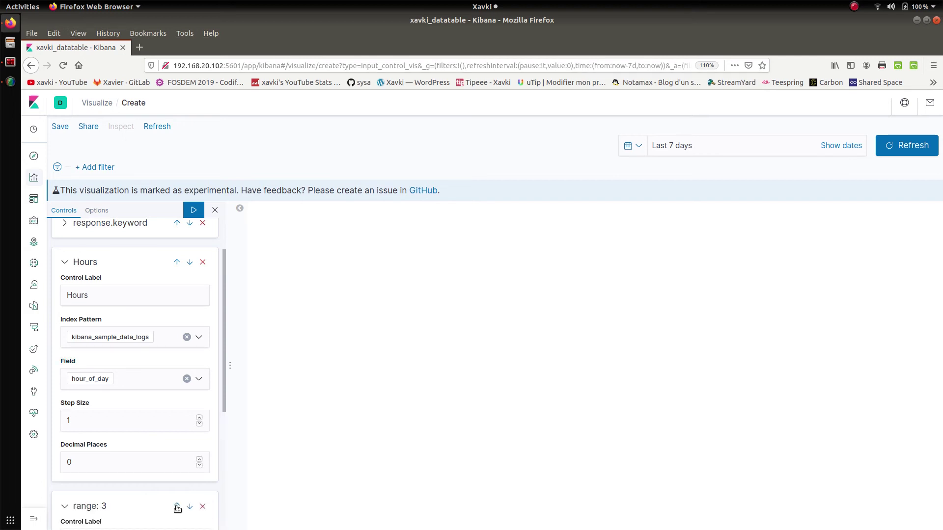
Label the response.keyword control Response, and collapse both the Hours and Response controls.
{"action": "left_click", "coordinate": [69, 261]}
{"action": "left_click", "coordinate": [62, 228]}
{"action": "left_click", "coordinate": [102, 257]}
{"action": "type", "text": "Response"}
{"action": "left_click", "coordinate": [64, 224]}
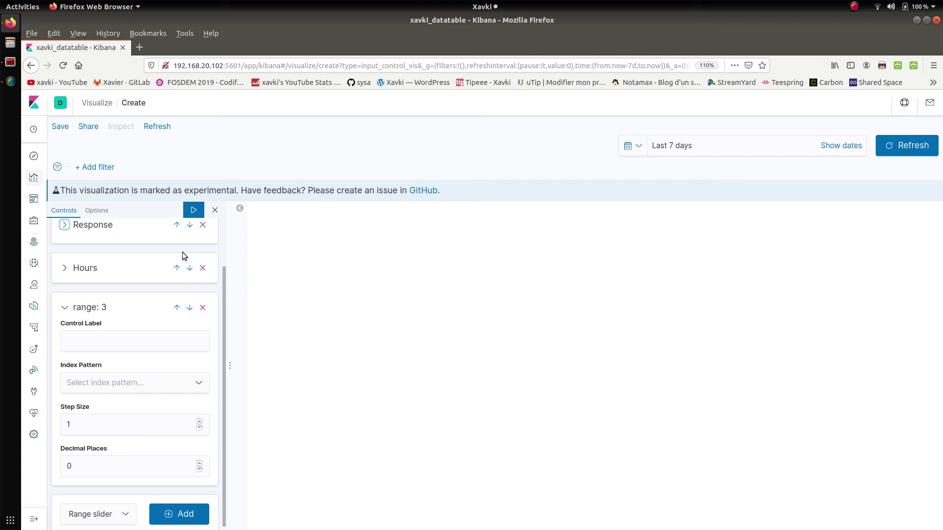
Remove the unconfigured range slider control below Hours.
{"action": "left_click_drag", "start_coordinate": [222, 284], "coordinate": [225, 233]}
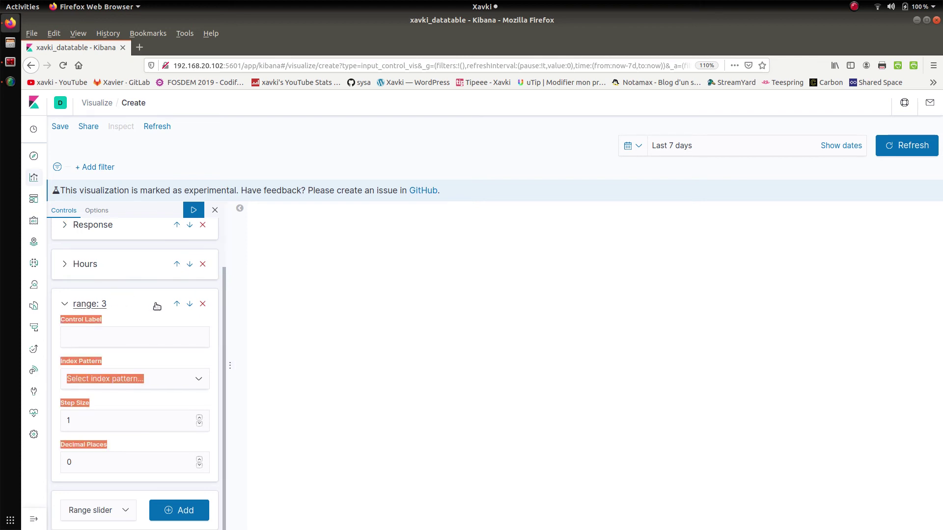
{"action": "left_click", "coordinate": [203, 304]}
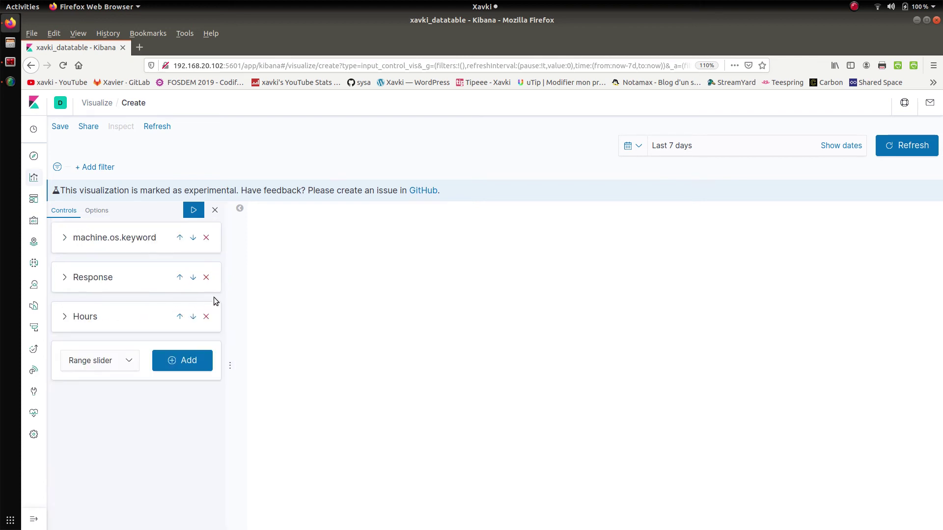
Label the machine.os.keyword control OS and apply the changes to the controls preview.
{"action": "left_click", "coordinate": [65, 240]}
{"action": "left_click", "coordinate": [134, 267]}
{"action": "type", "text": "ORS"}
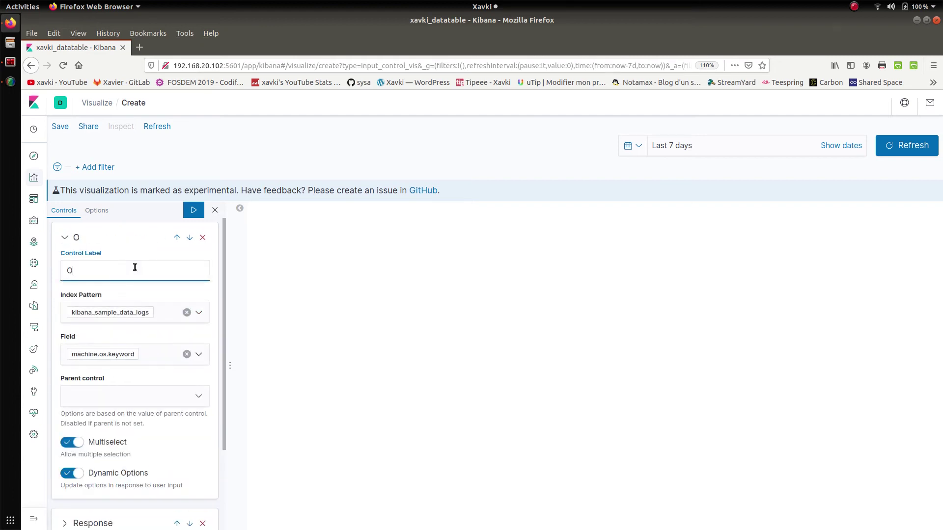
{"action": "key", "text": "BackSpace"}
{"action": "key", "text": "BackSpace"}
{"action": "type", "text": "S"}
{"action": "left_click", "coordinate": [195, 210]}
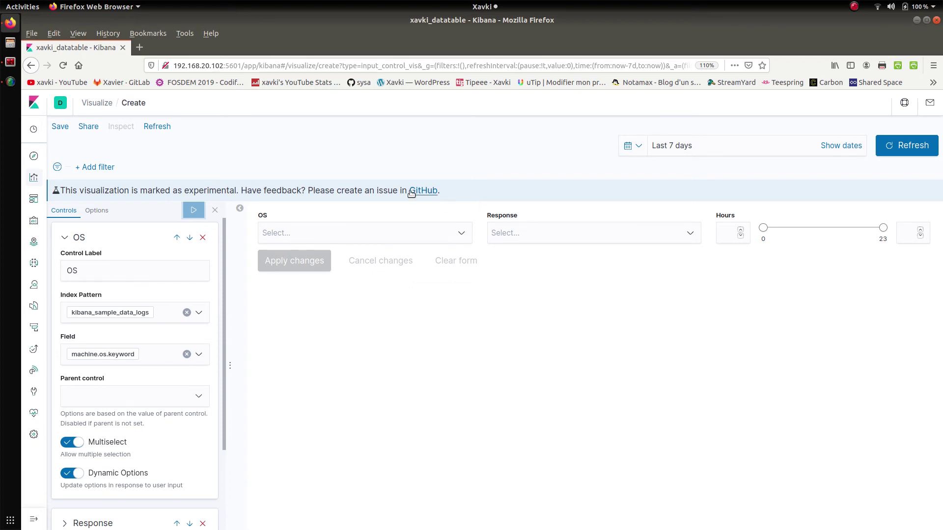
Save the Controls visualization with the title xavki_controls.
{"action": "left_click", "coordinate": [60, 127]}
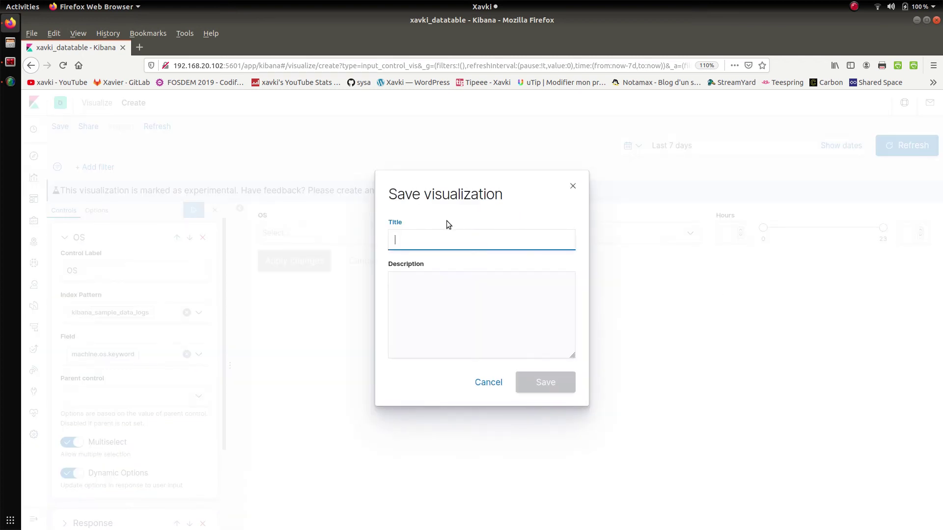
{"action": "type", "text": "xavki"}
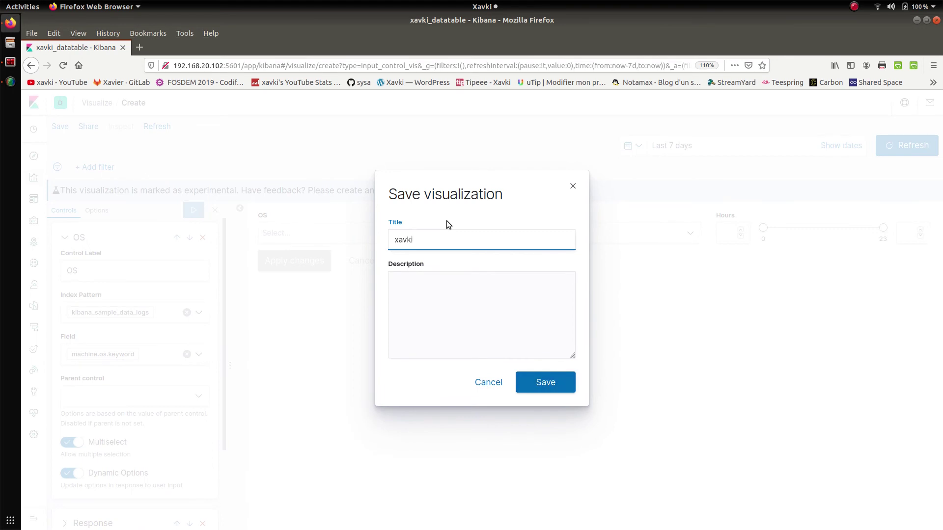
{"action": "type", "text": "-"}
{"action": "key", "text": "BackSpace"}
{"action": "type", "text": "_controls"}
{"action": "left_click", "coordinate": [548, 382]}
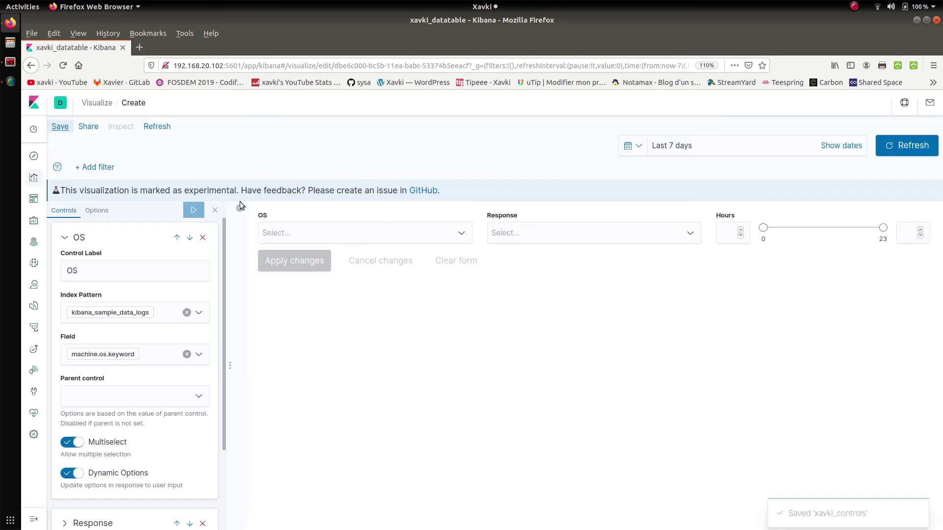
Go to the list of dashboards and create a new dashboard.
{"action": "left_click", "coordinate": [35, 202]}
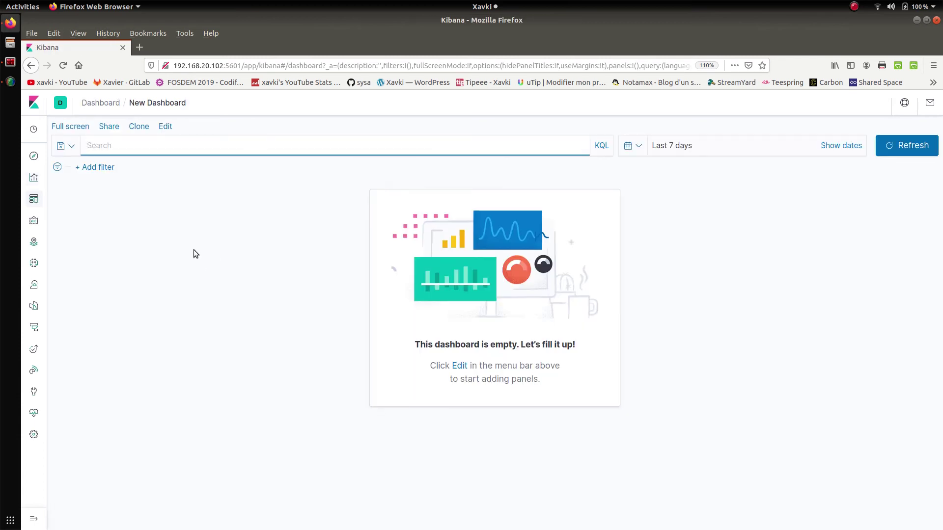
{"action": "left_click", "coordinate": [101, 103]}
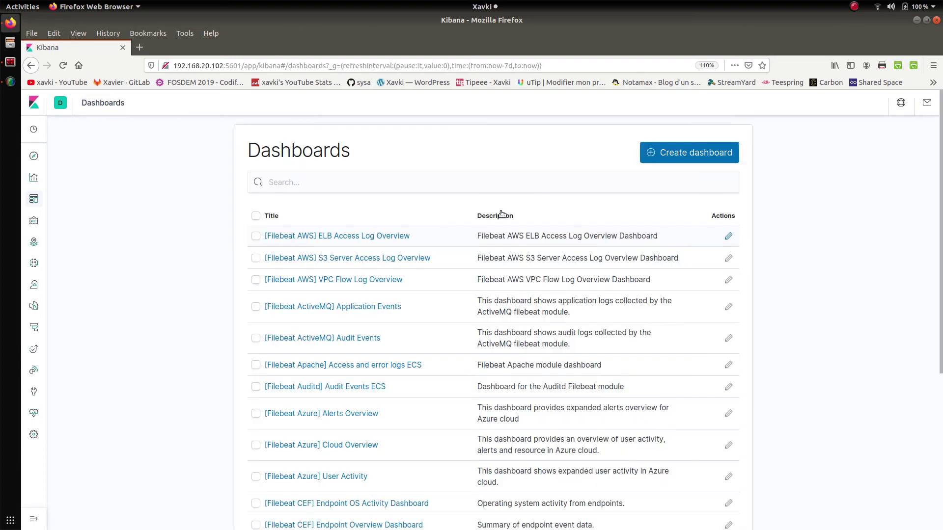
{"action": "left_click", "coordinate": [691, 159]}
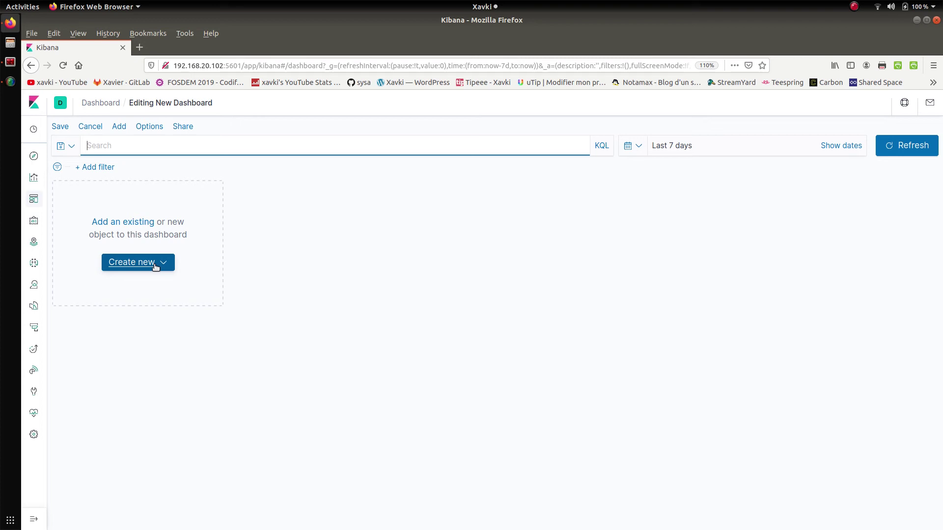
Add the existing xavki_controls visualization to the dashboard and resize its panel to a short strip across the full width.
{"action": "left_click", "coordinate": [126, 224]}
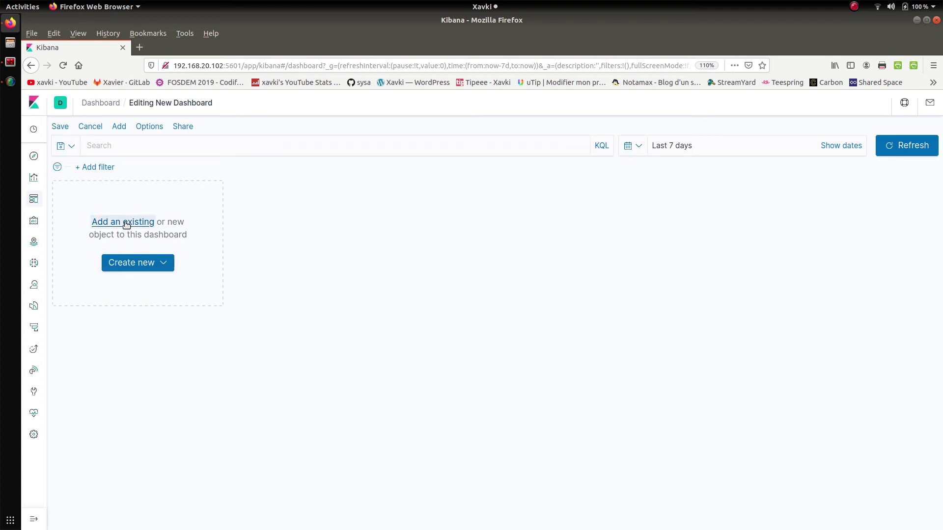
{"action": "left_click", "coordinate": [573, 155]}
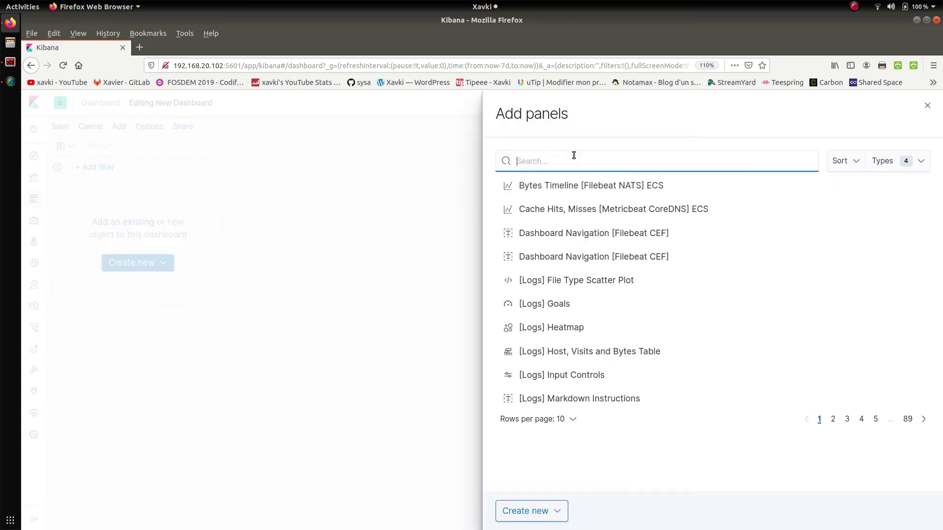
{"action": "type", "text": "xavki"}
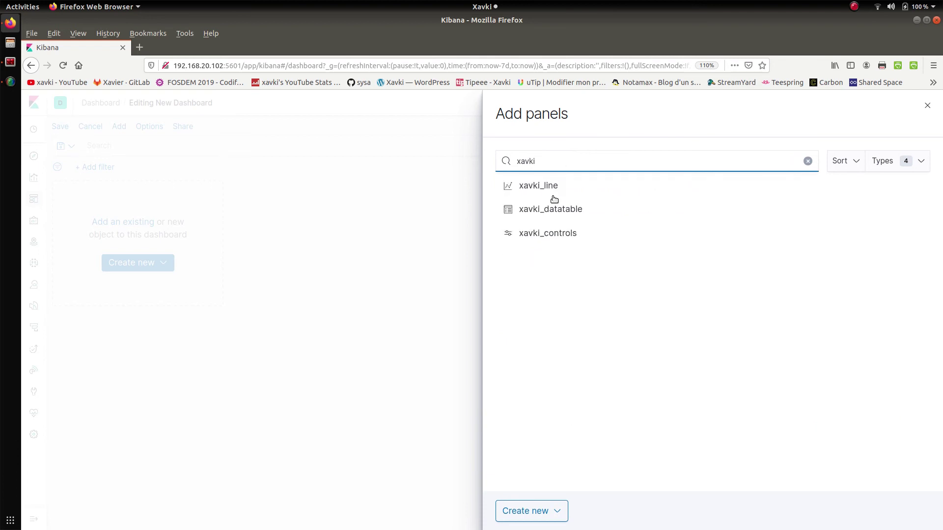
{"action": "left_click", "coordinate": [550, 237]}
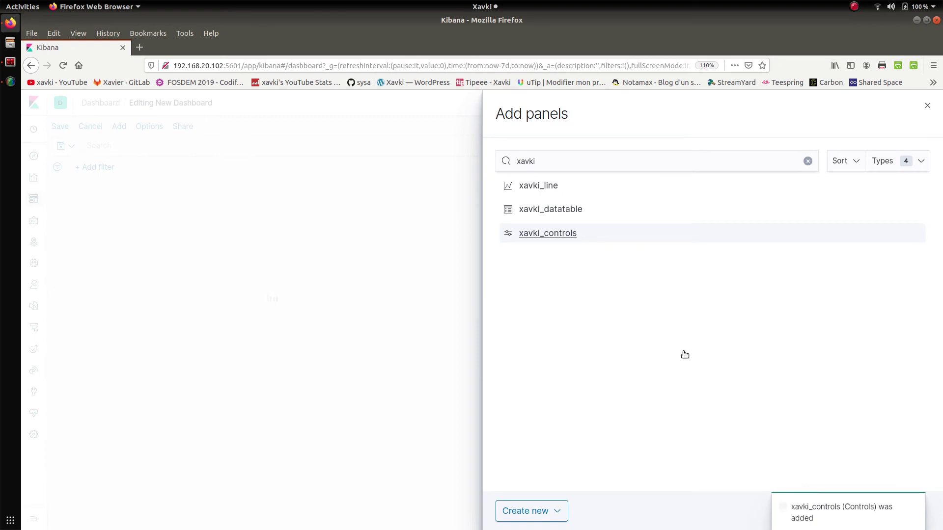
{"action": "left_click", "coordinate": [927, 106]}
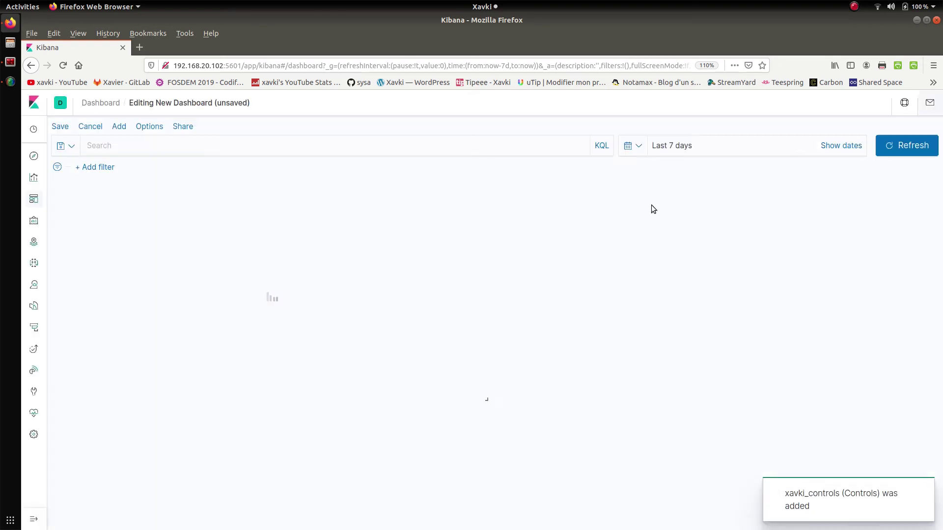
{"action": "left_click_drag", "start_coordinate": [478, 400], "coordinate": [920, 277]}
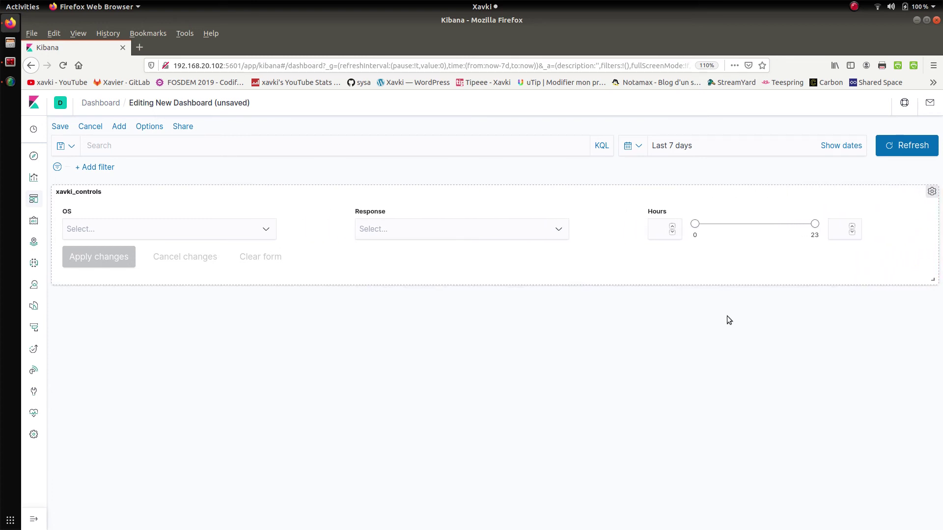
Turn off the panel title display for the xavki_controls panel and save the panel customization.
{"action": "left_click", "coordinate": [931, 192]}
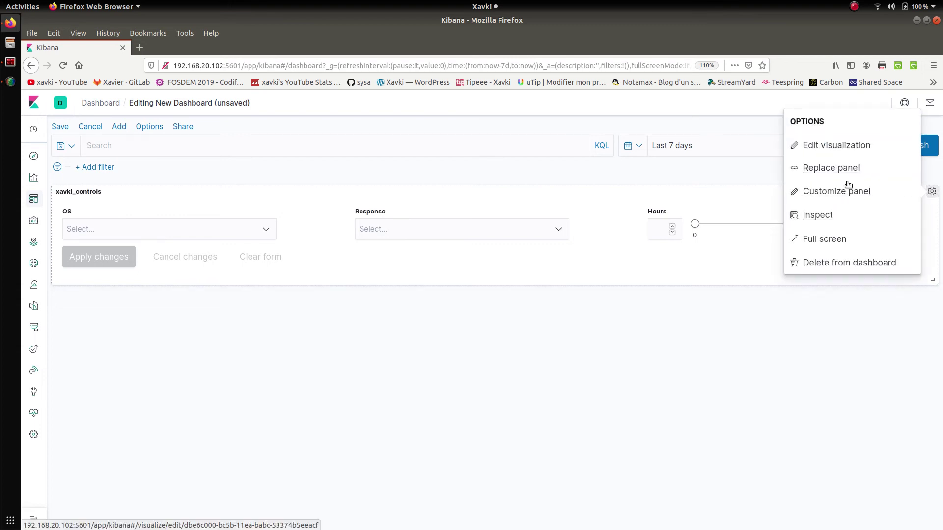
{"action": "left_click", "coordinate": [846, 198]}
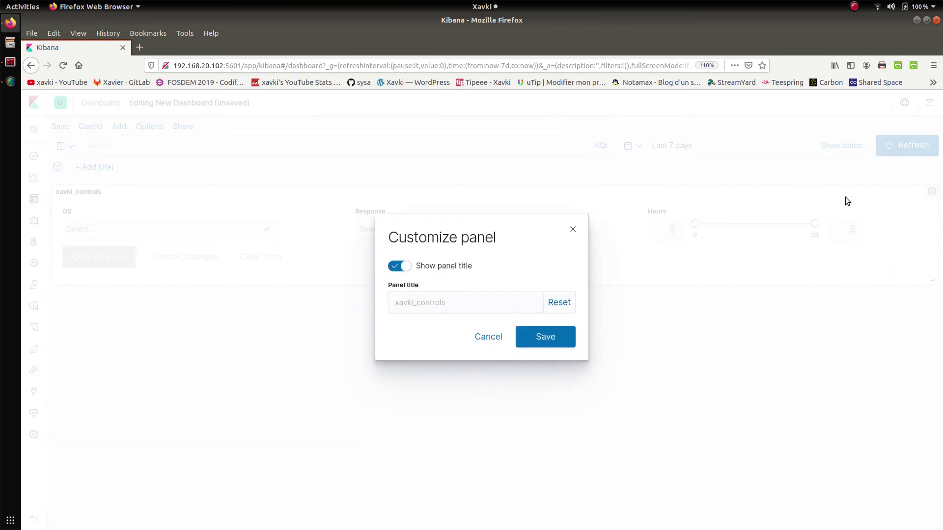
{"action": "left_click", "coordinate": [446, 271]}
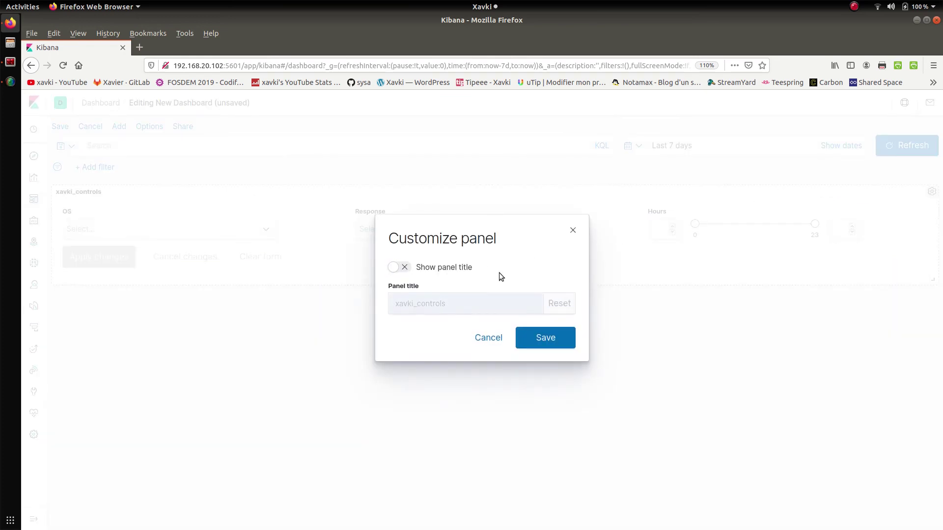
{"action": "left_click", "coordinate": [540, 334]}
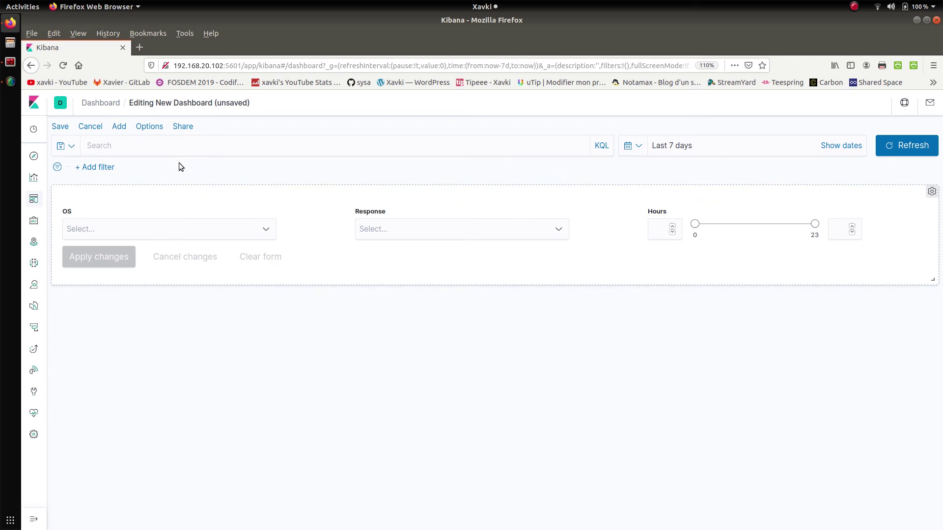
Find the saved visualizations matching xav and add xavki_line and xavki_datatable to the dashboard.
{"action": "left_click", "coordinate": [117, 129]}
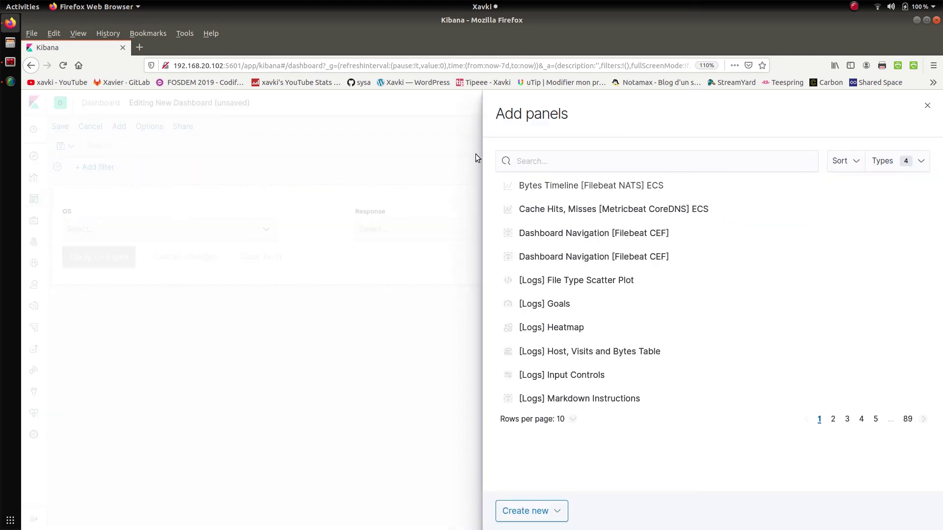
{"action": "left_click", "coordinate": [571, 158]}
{"action": "type", "text": "xav"}
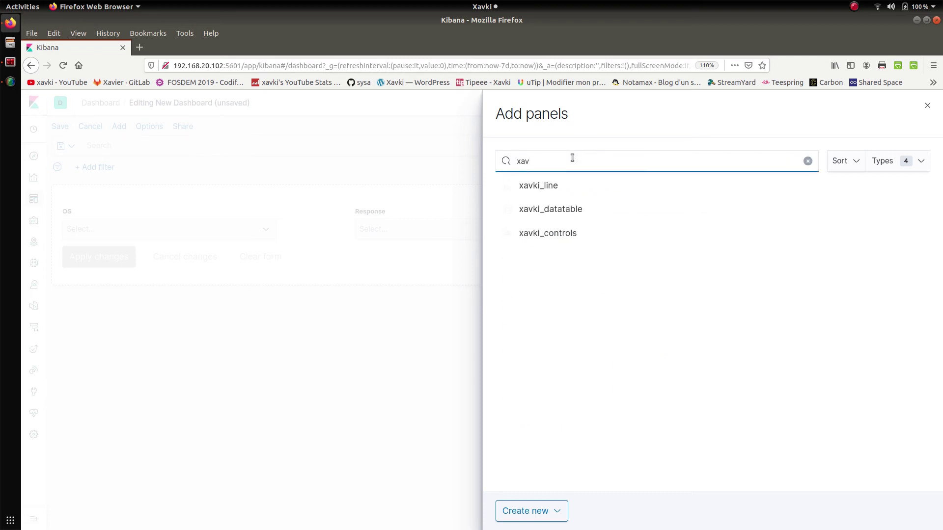
{"action": "left_click", "coordinate": [546, 192]}
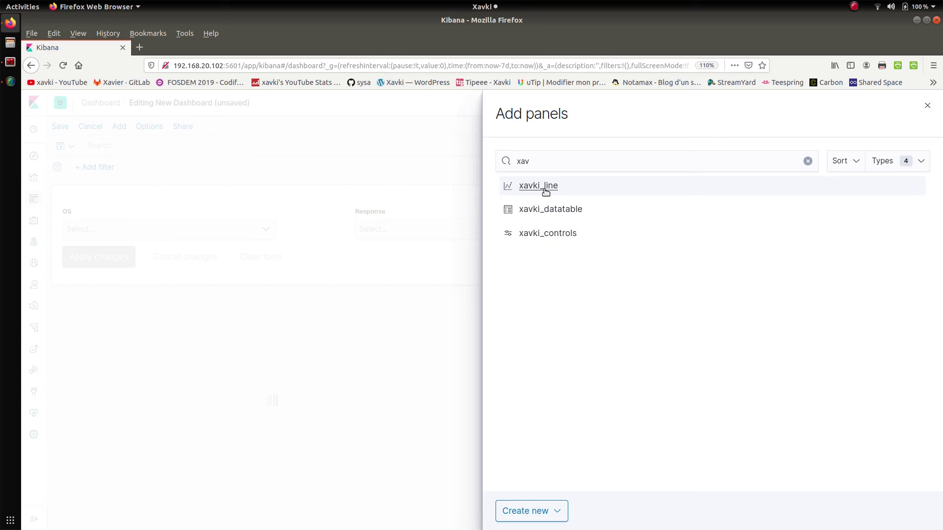
{"action": "left_click", "coordinate": [546, 192]}
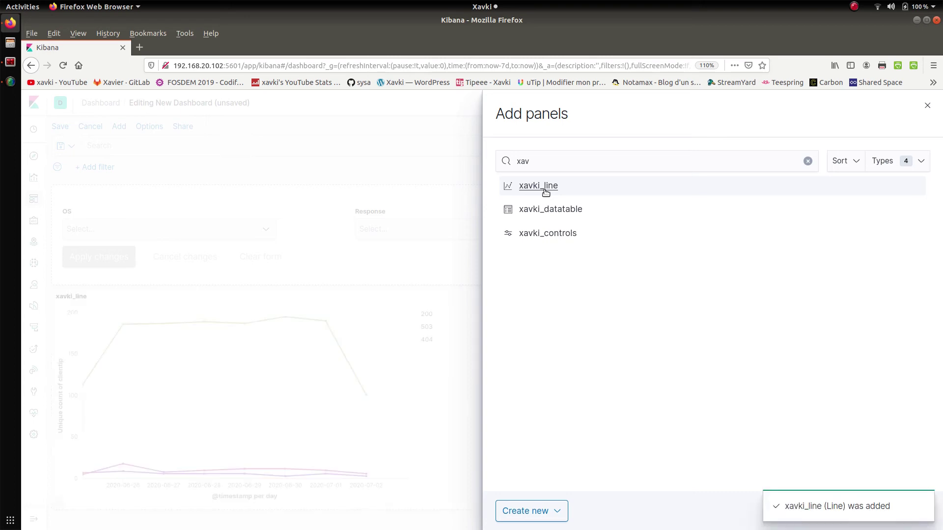
{"action": "left_click", "coordinate": [551, 210]}
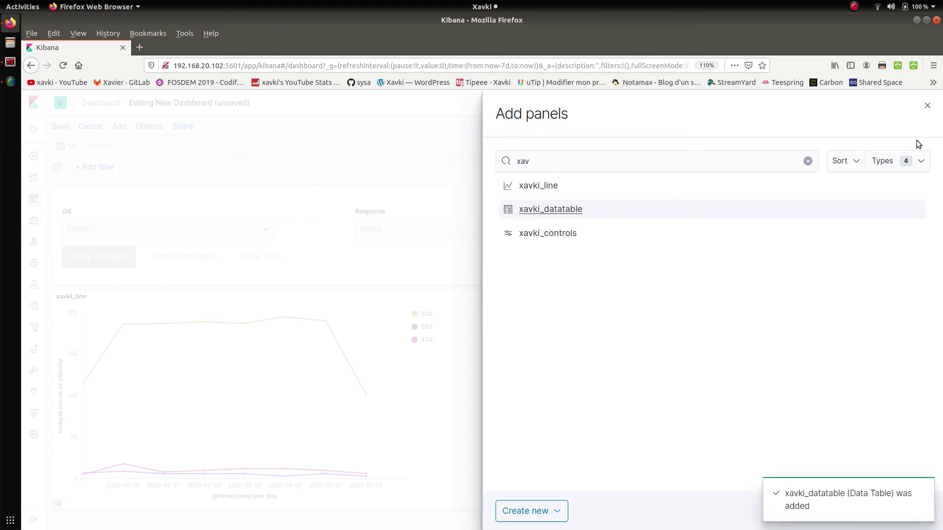
{"action": "left_click", "coordinate": [928, 105]}
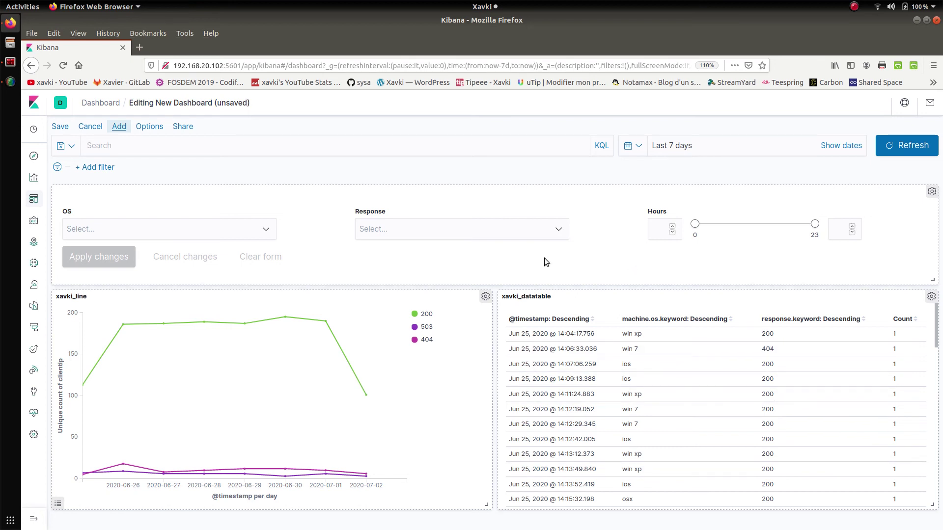
Filter the dashboard to response 503 with the Response control and apply the change.
{"action": "left_click", "coordinate": [556, 231]}
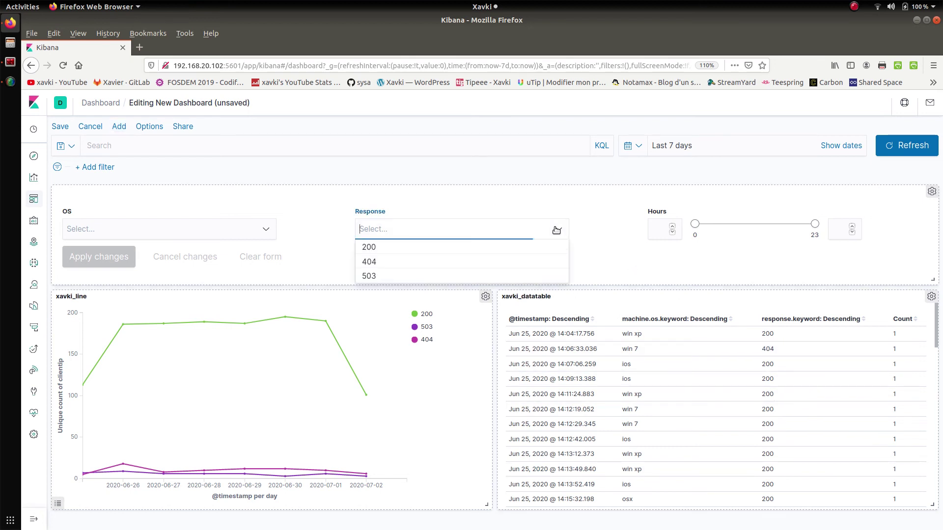
{"action": "left_click", "coordinate": [372, 277]}
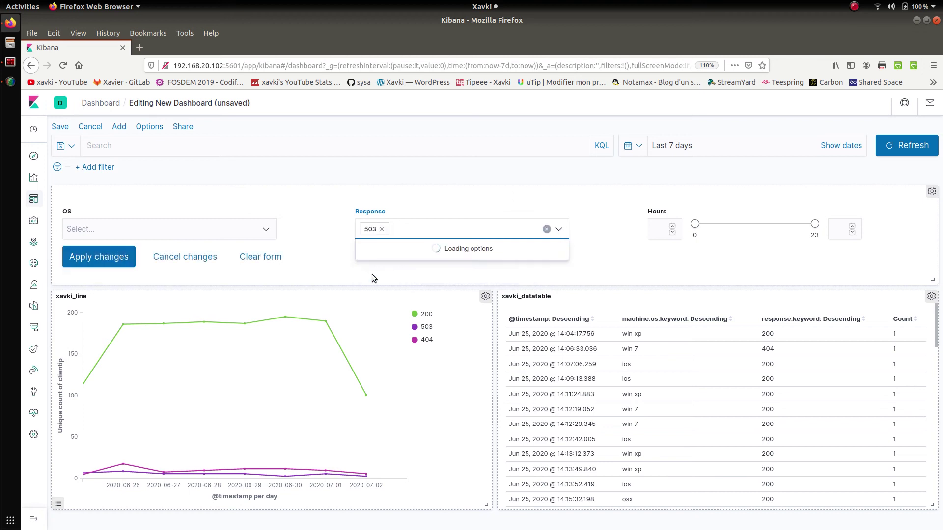
{"action": "left_click", "coordinate": [111, 257]}
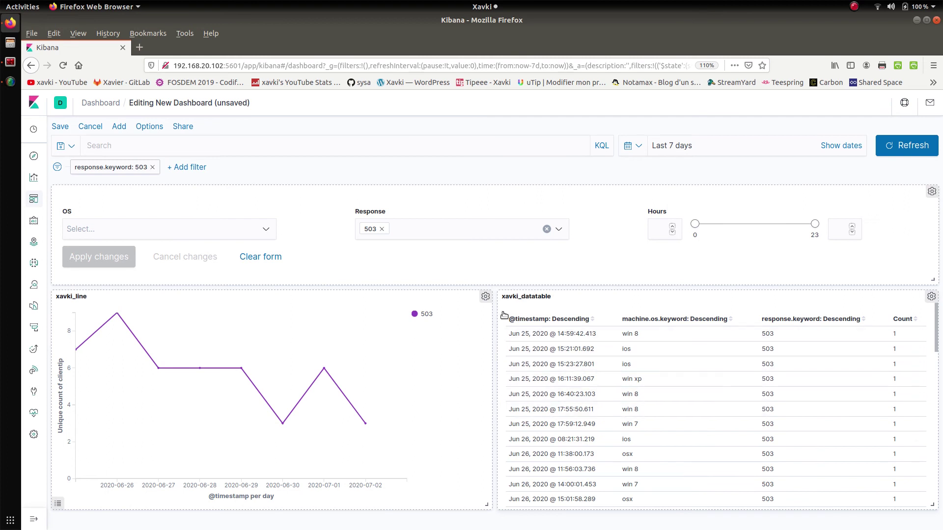
Turn off the panel title display for the xavki_line panel and save the customization.
{"action": "left_click", "coordinate": [485, 298]}
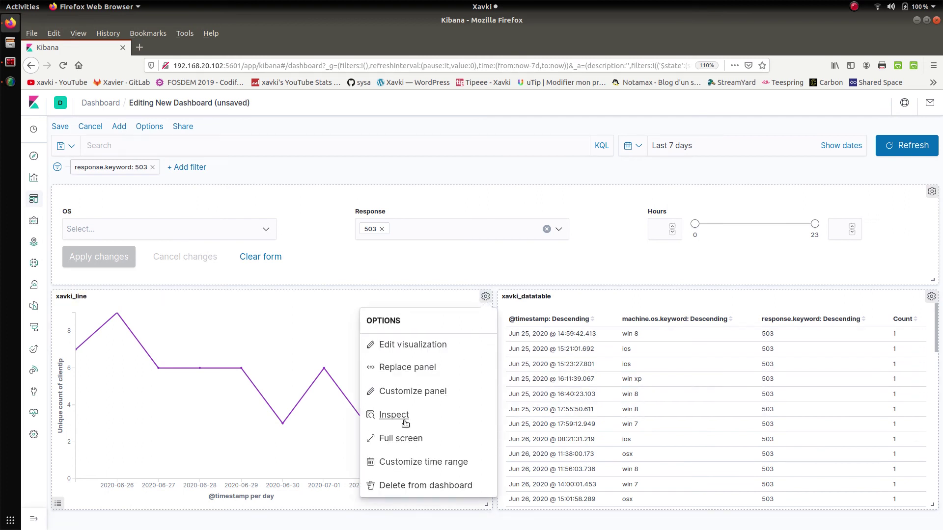
{"action": "left_click", "coordinate": [408, 393]}
{"action": "left_click", "coordinate": [418, 270]}
{"action": "left_click", "coordinate": [544, 336]}
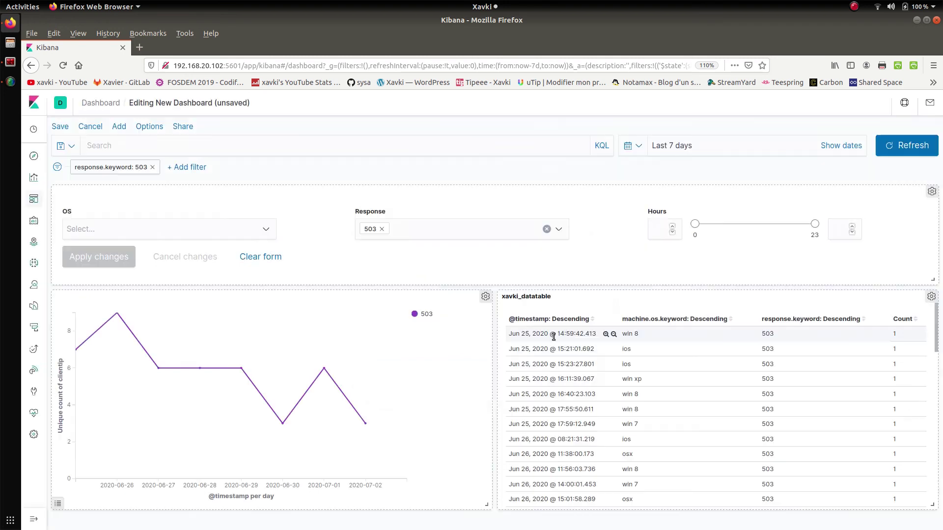
Hide the panel title of the xavki_datatable panel and save the customization.
{"action": "left_click", "coordinate": [930, 296]}
{"action": "left_click", "coordinate": [931, 296]}
{"action": "left_click", "coordinate": [931, 296]}
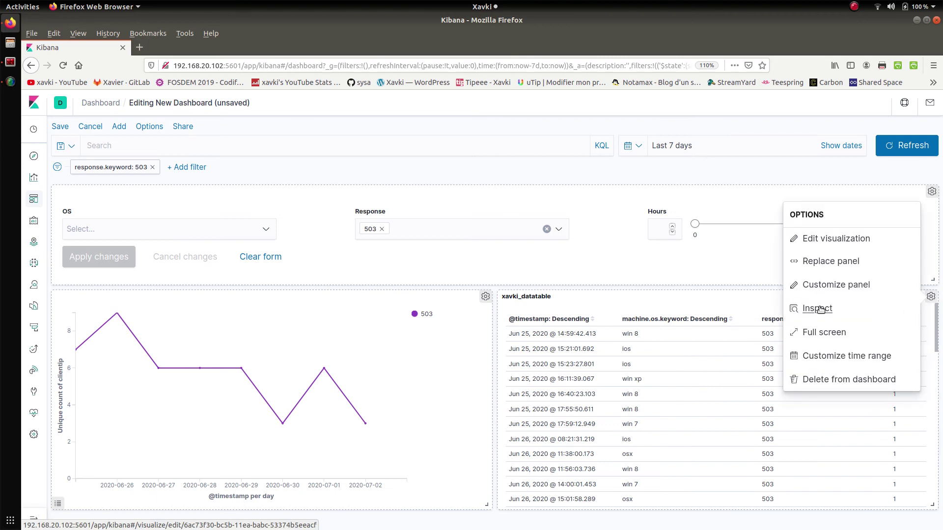
{"action": "left_click", "coordinate": [823, 285]}
{"action": "left_click", "coordinate": [404, 268]}
{"action": "left_click", "coordinate": [544, 338]}
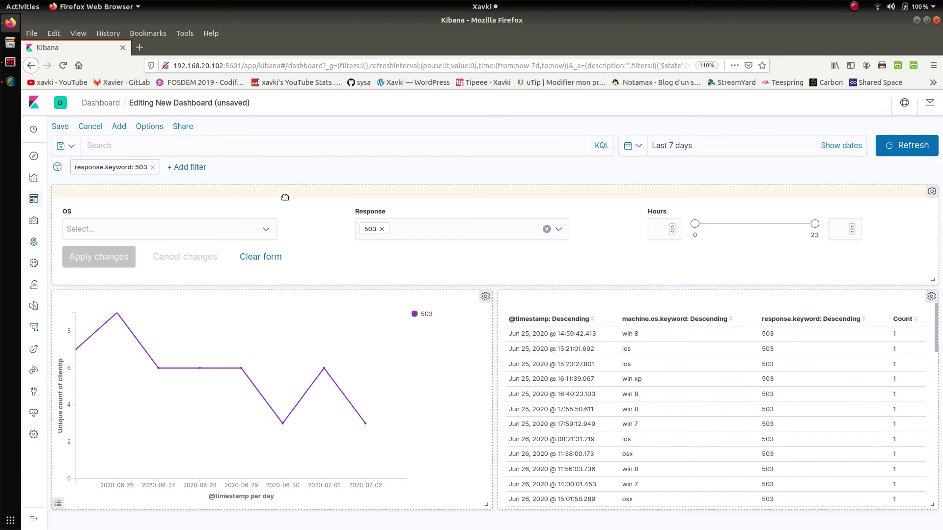
Add 404 to the values selected in the Response control and apply the change.
{"action": "left_click", "coordinate": [424, 230]}
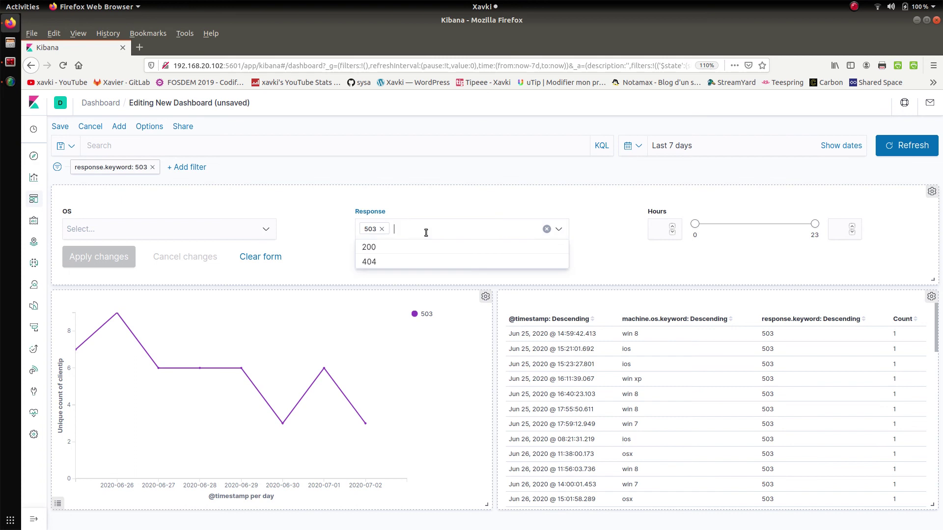
{"action": "left_click", "coordinate": [373, 262]}
{"action": "left_click", "coordinate": [322, 250]}
{"action": "left_click", "coordinate": [106, 258]}
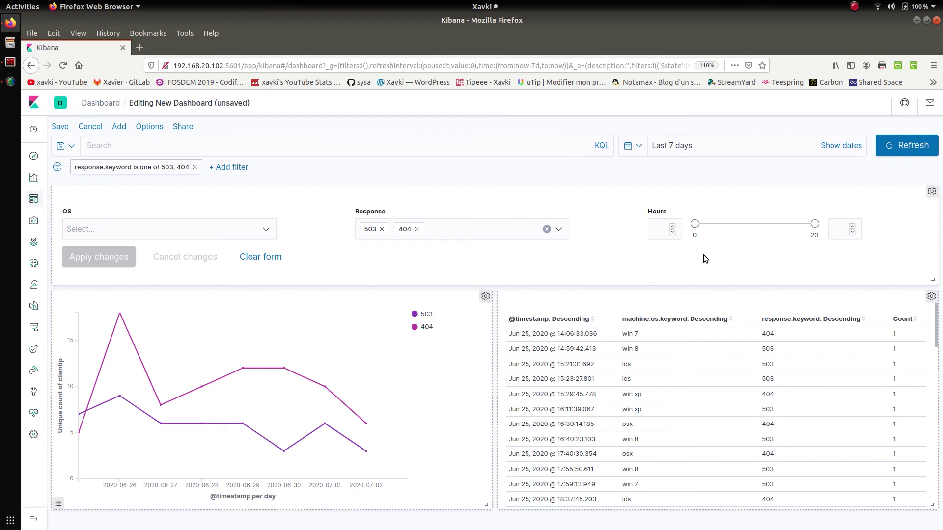
Limit the Hours control to the range 18 to 23 and apply the change.
{"action": "left_click_drag", "start_coordinate": [695, 225], "coordinate": [774, 226]}
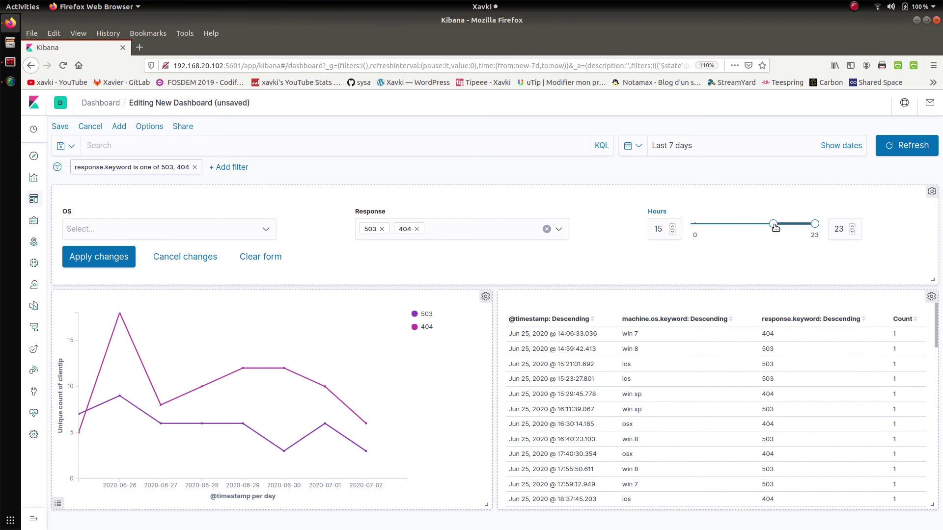
{"action": "mouse_move", "coordinate": [775, 227]}
{"action": "left_mouse_down"}
{"action": "mouse_move", "coordinate": [794, 226]}
{"action": "mouse_move", "coordinate": [786, 227]}
{"action": "left_mouse_up"}
{"action": "left_click", "coordinate": [114, 252]}
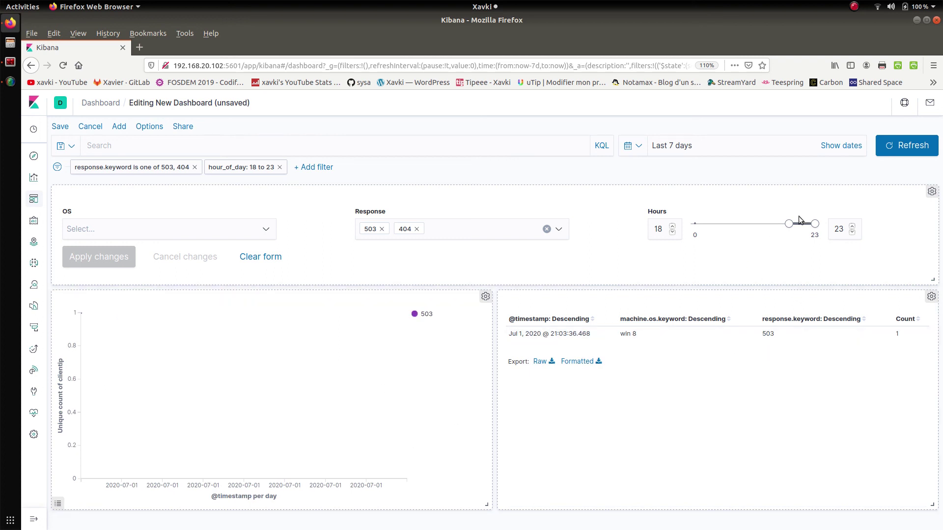
Set the Hours control to the range 13 to 23 and apply the change.
{"action": "left_click_drag", "start_coordinate": [788, 224], "coordinate": [762, 229]}
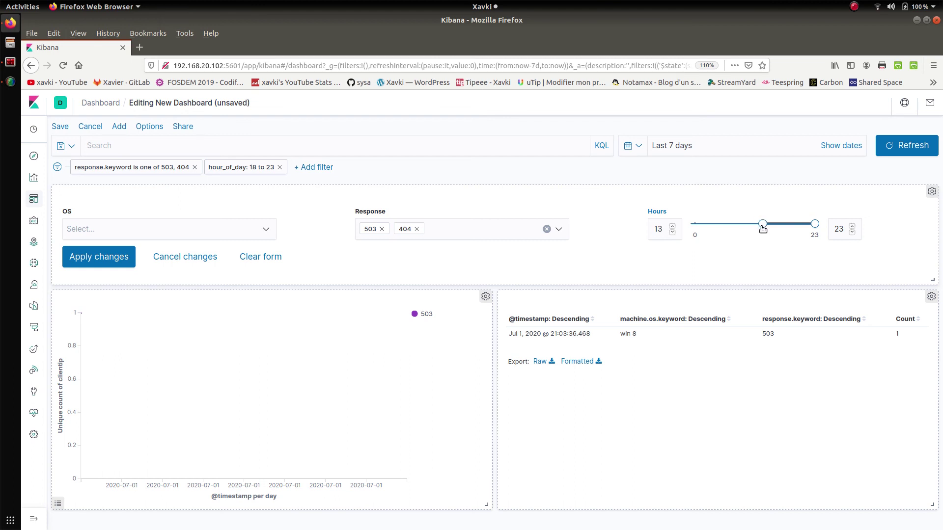
{"action": "left_click", "coordinate": [115, 259]}
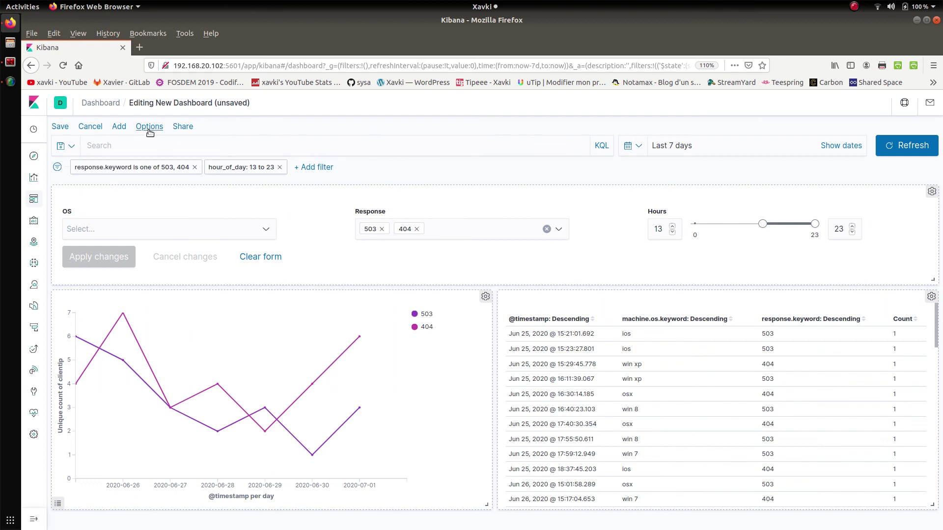
Select win 8 in the OS control and apply it as a dashboard filter.
{"action": "left_click", "coordinate": [265, 230]}
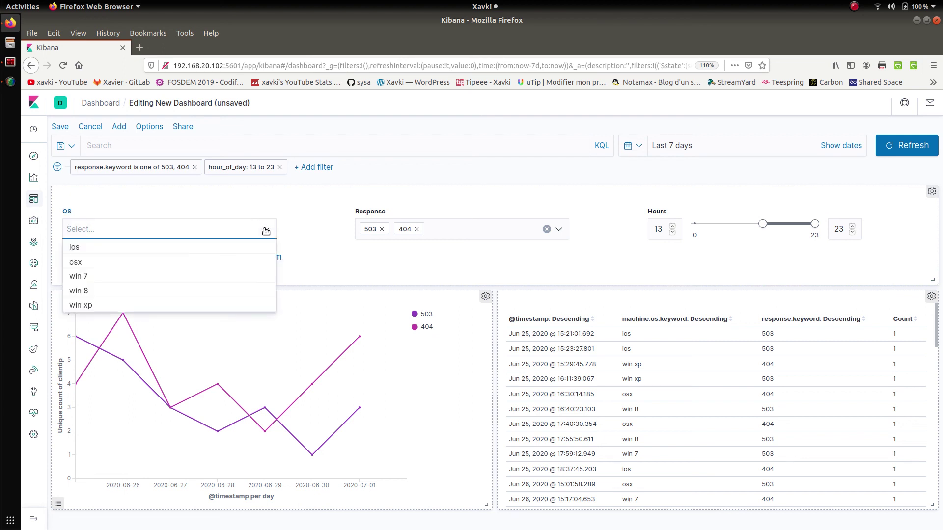
{"action": "left_click", "coordinate": [54, 256]}
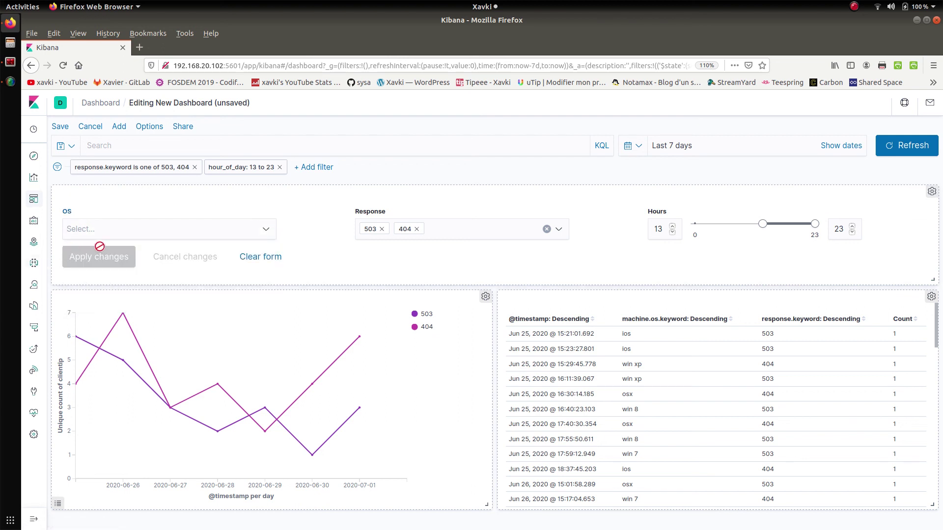
{"action": "left_click", "coordinate": [267, 230]}
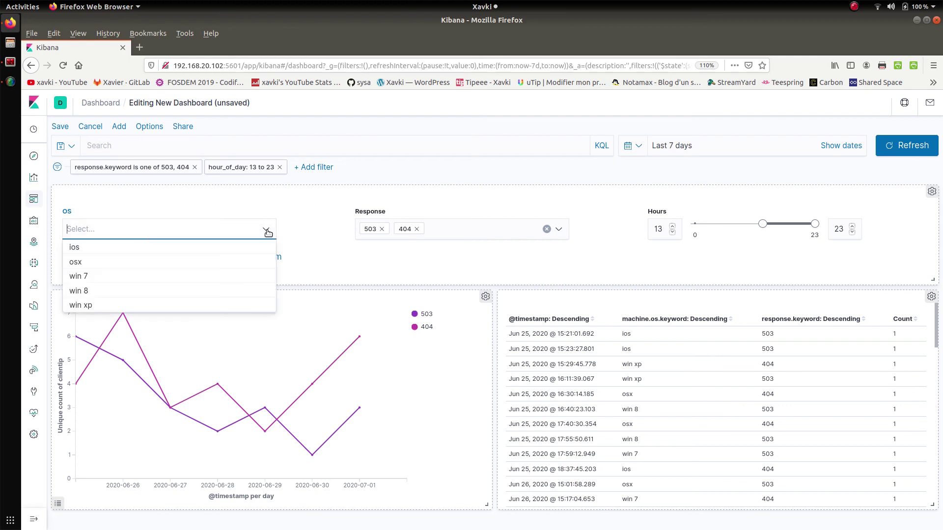
{"action": "left_click", "coordinate": [87, 292]}
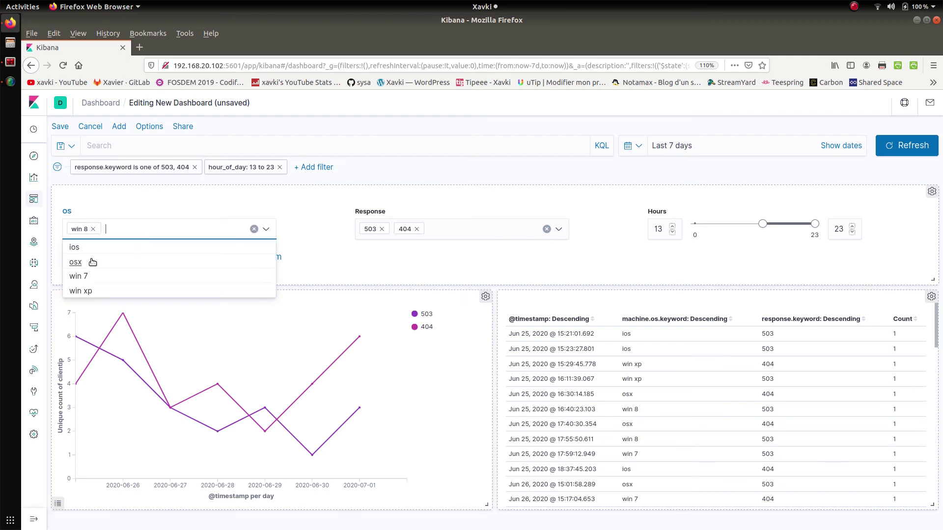
{"action": "left_click", "coordinate": [323, 259]}
{"action": "left_click", "coordinate": [114, 251]}
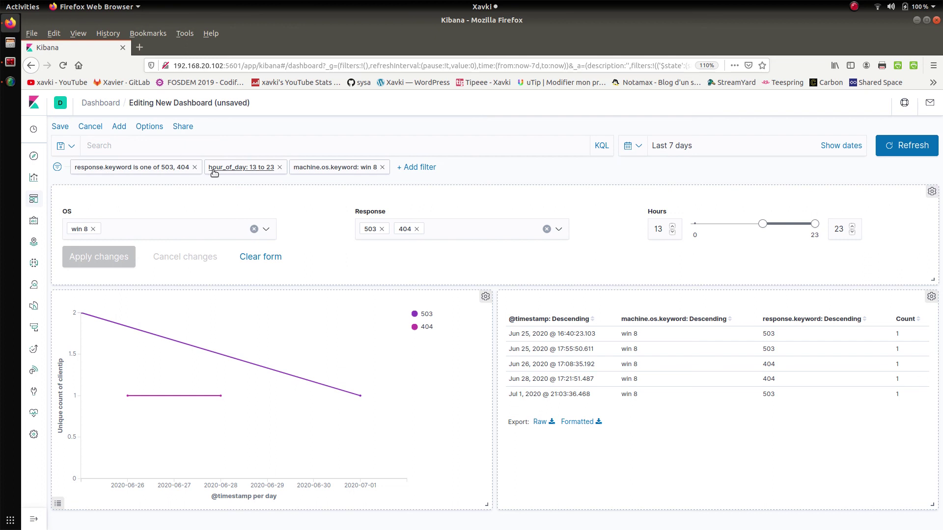
{"action": "left_click", "coordinate": [155, 127]}
{"action": "left_click", "coordinate": [180, 127]}
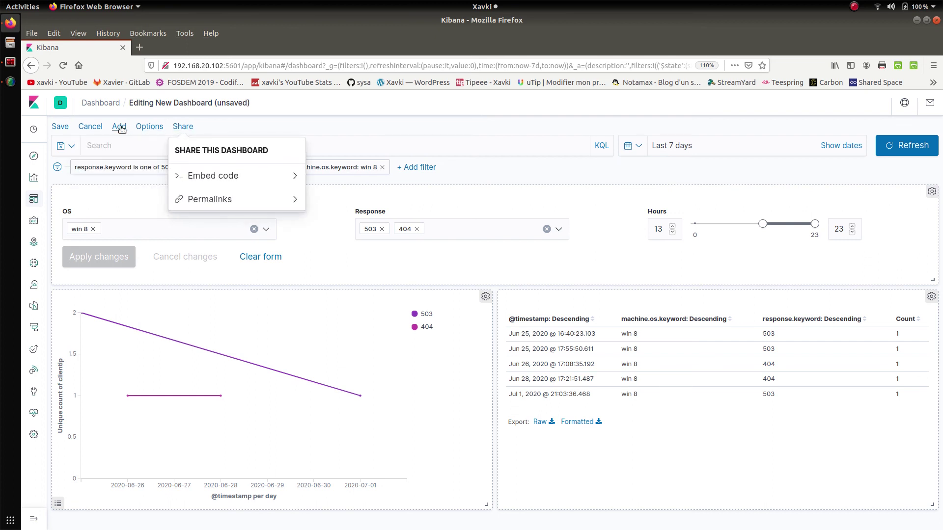
{"action": "left_click", "coordinate": [275, 126]}
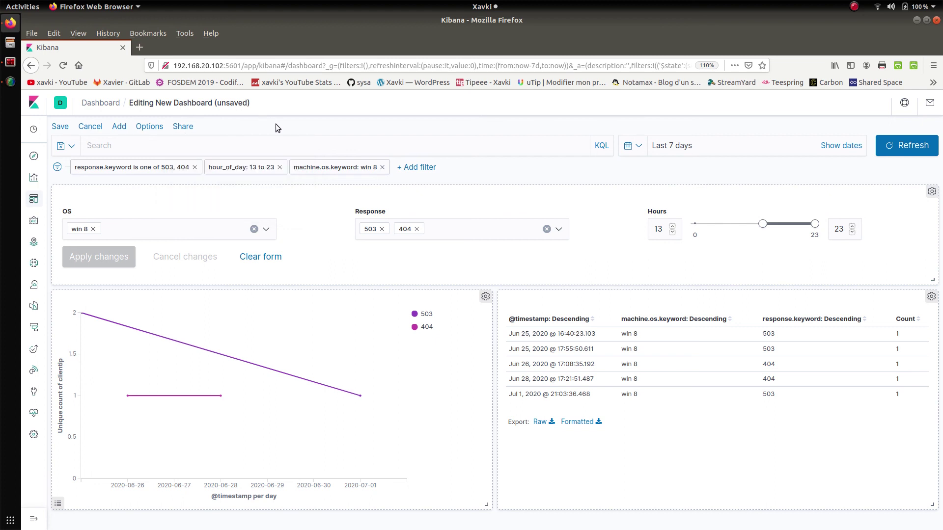
{"action": "left_click", "coordinate": [639, 147]}
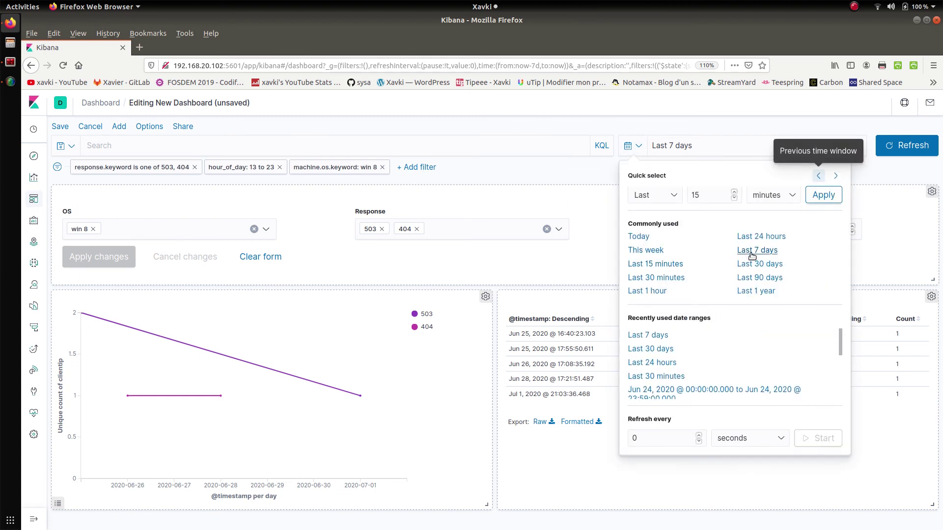
{"action": "left_click", "coordinate": [540, 127]}
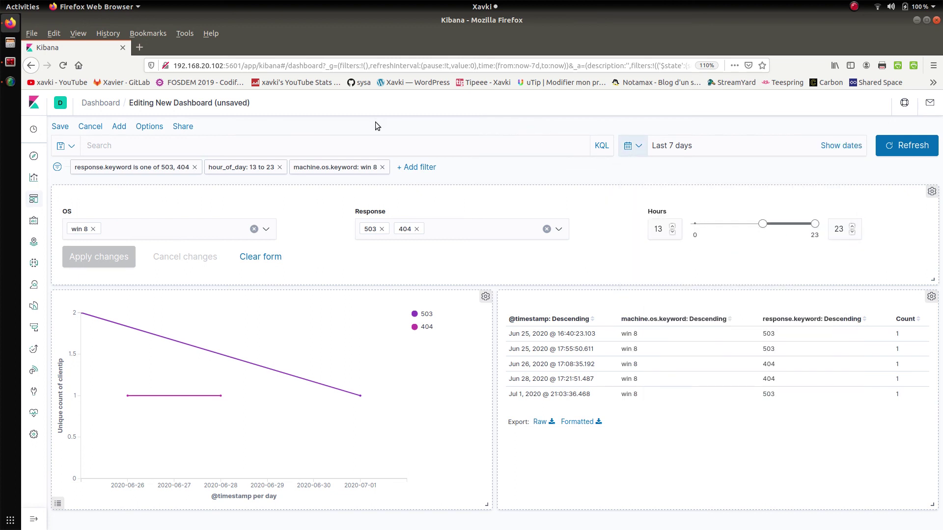
Save the dashboard with the title xavki_dashboard, without storing the time range.
{"action": "left_click", "coordinate": [62, 128]}
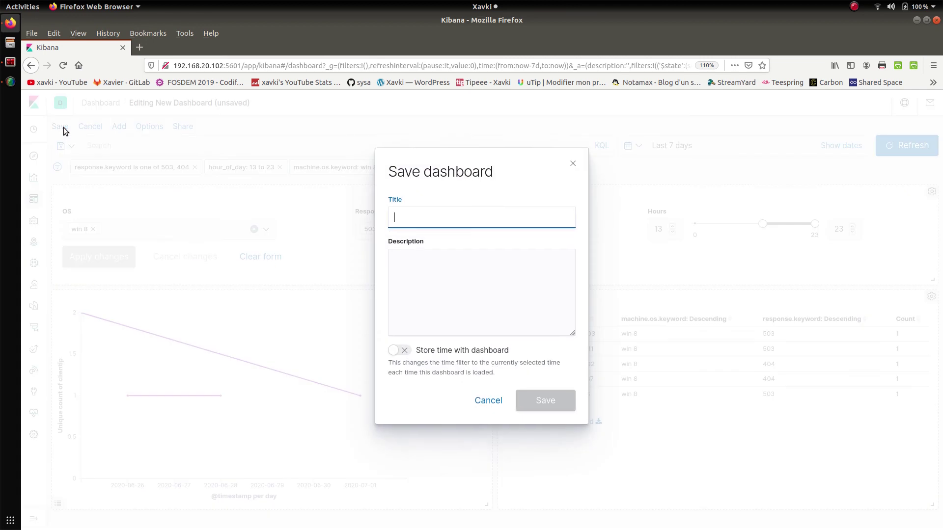
{"action": "type", "text": "XA"}
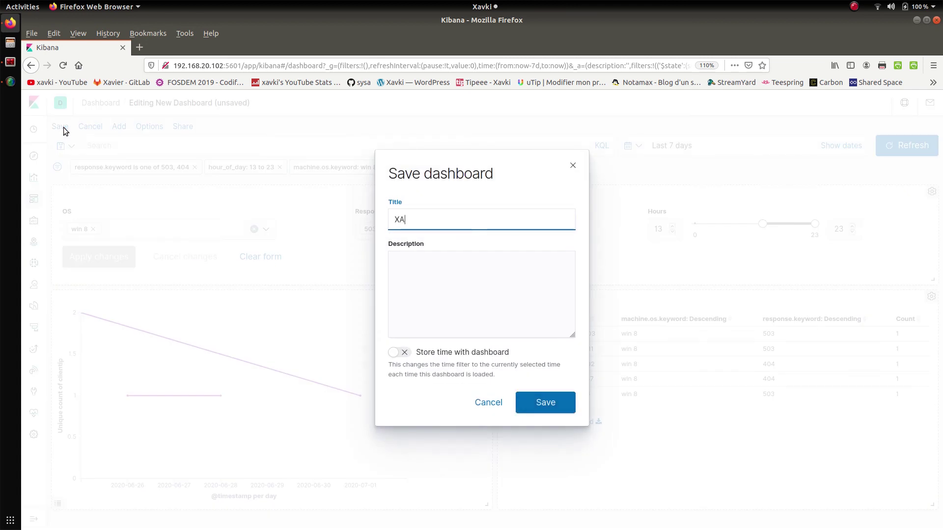
{"action": "type", "text": "vki_dashboard"}
{"action": "key", "text": "BackSpace"}
{"action": "key", "text": "BackSpace"}
{"action": "key", "text": "BackSpace"}
{"action": "key", "text": "BackSpace"}
{"action": "key", "text": "BackSpace"}
{"action": "key", "text": "BackSpace"}
{"action": "key", "text": "BackSpace"}
{"action": "key", "text": "BackSpace"}
{"action": "key", "text": "BackSpace"}
{"action": "key", "text": "BackSpace"}
{"action": "key", "text": "BackSpace"}
{"action": "key", "text": "BackSpace"}
{"action": "key", "text": "BackSpace"}
{"action": "key", "text": "BackSpace"}
{"action": "key", "text": "BackSpace"}
{"action": "type", "text": "xavki_dashboard"}
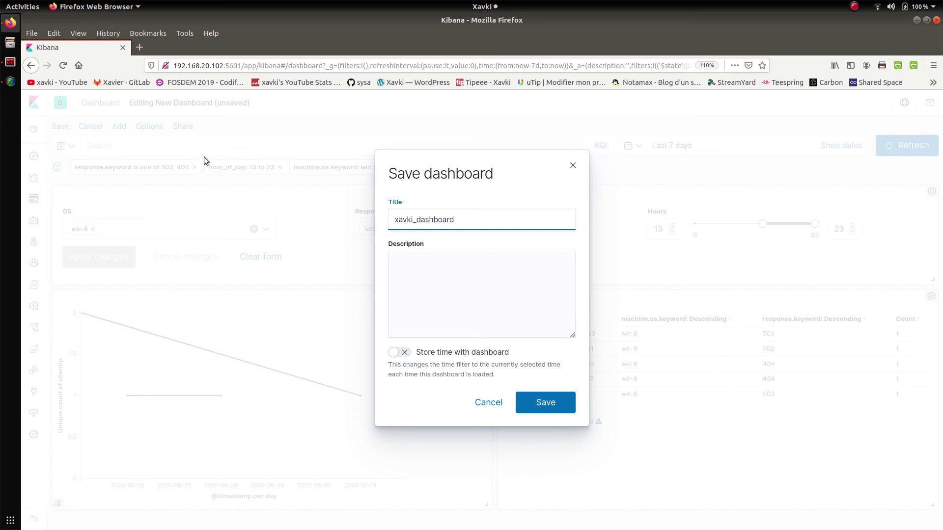
{"action": "left_click", "coordinate": [555, 403]}
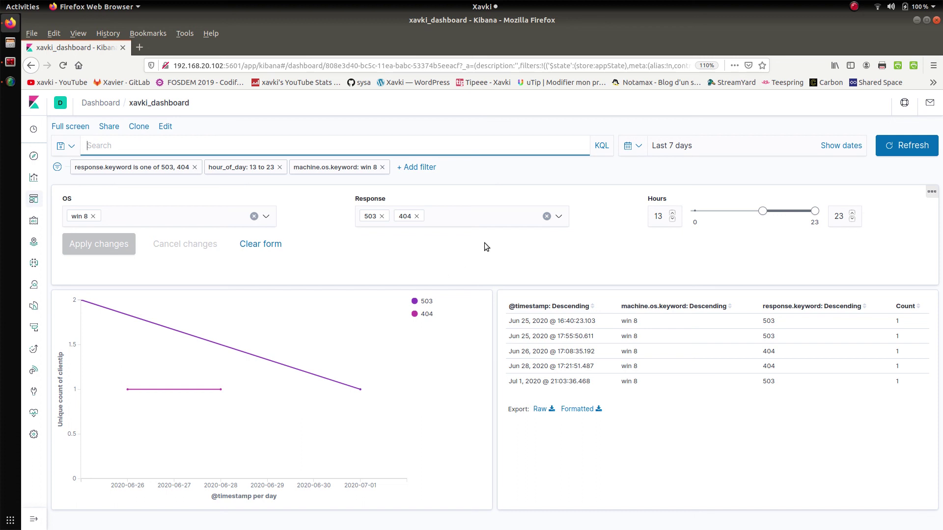
View the saved dashboard in full screen mode, then return to the normal view.
{"action": "left_click", "coordinate": [465, 171]}
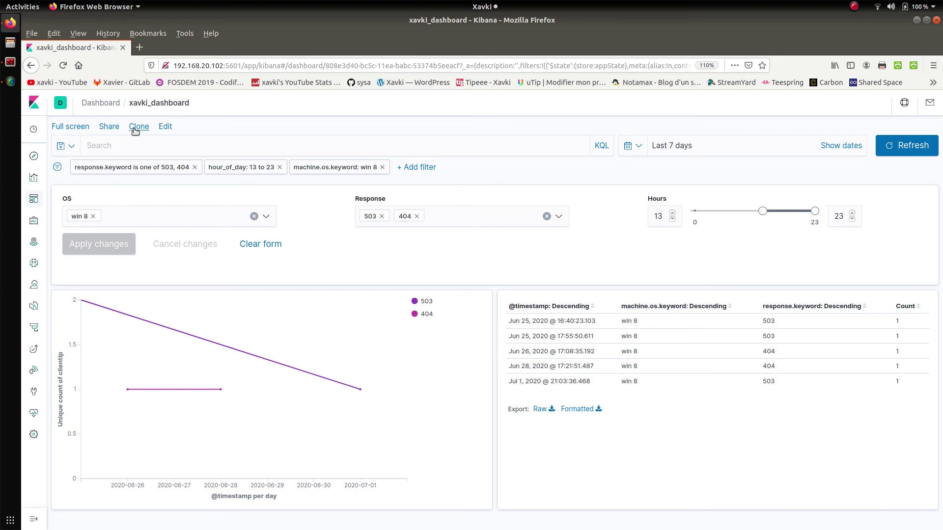
{"action": "left_click", "coordinate": [70, 126]}
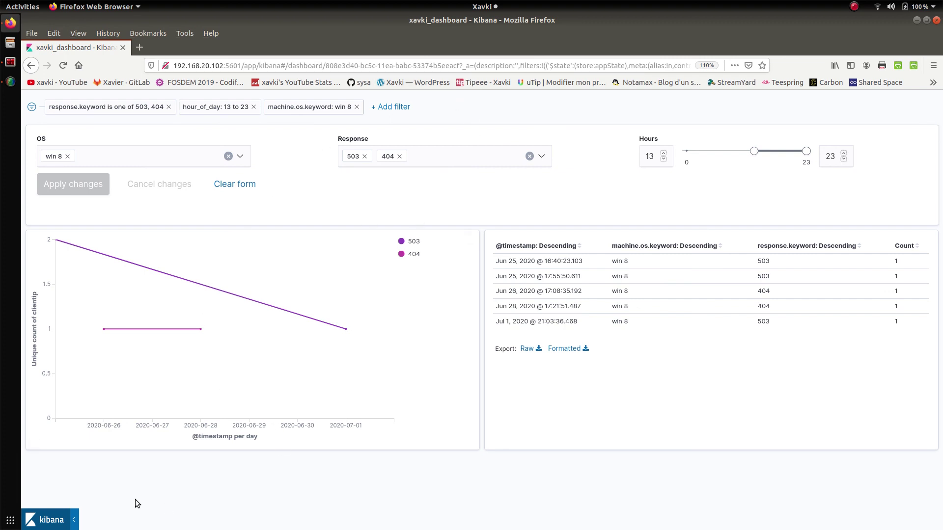
{"action": "left_click", "coordinate": [77, 523]}
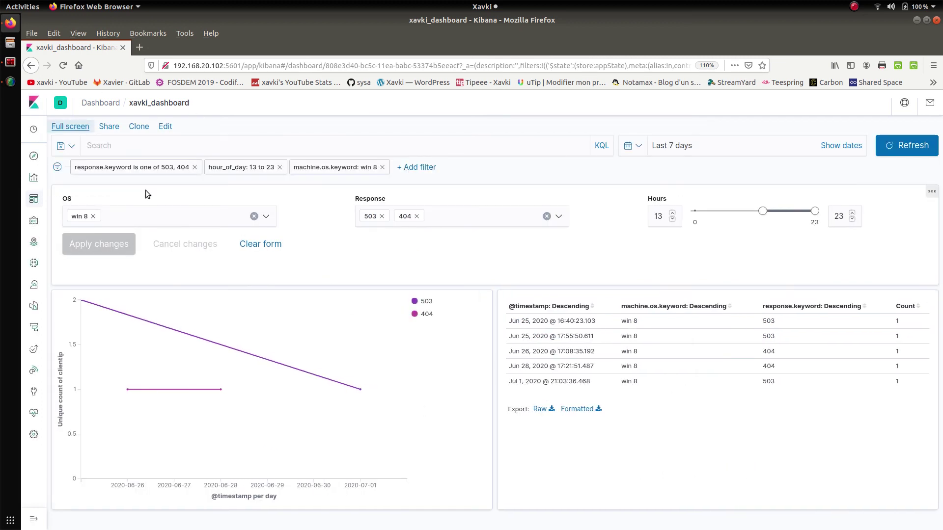
Put xavki_dashboard into edit mode and look through the panel options of the Controls visualization.
{"action": "left_click", "coordinate": [166, 129]}
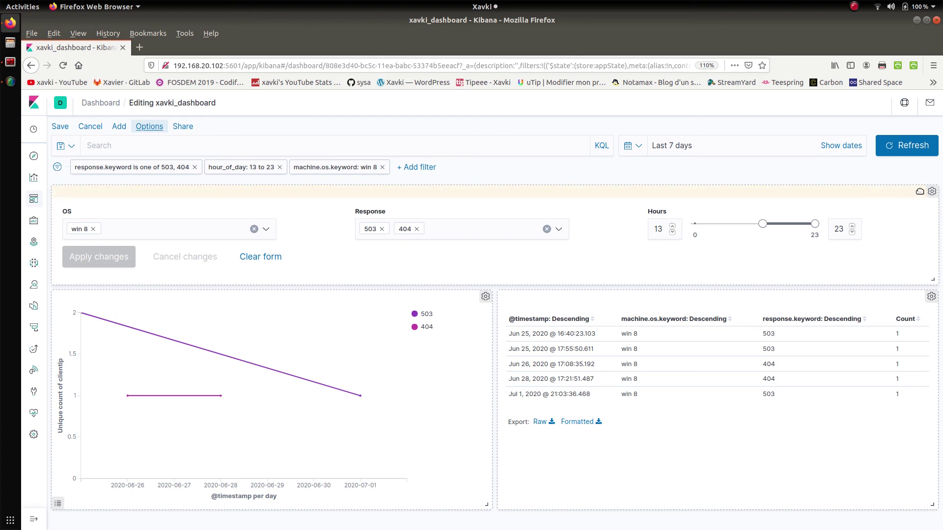
{"action": "left_click", "coordinate": [932, 191]}
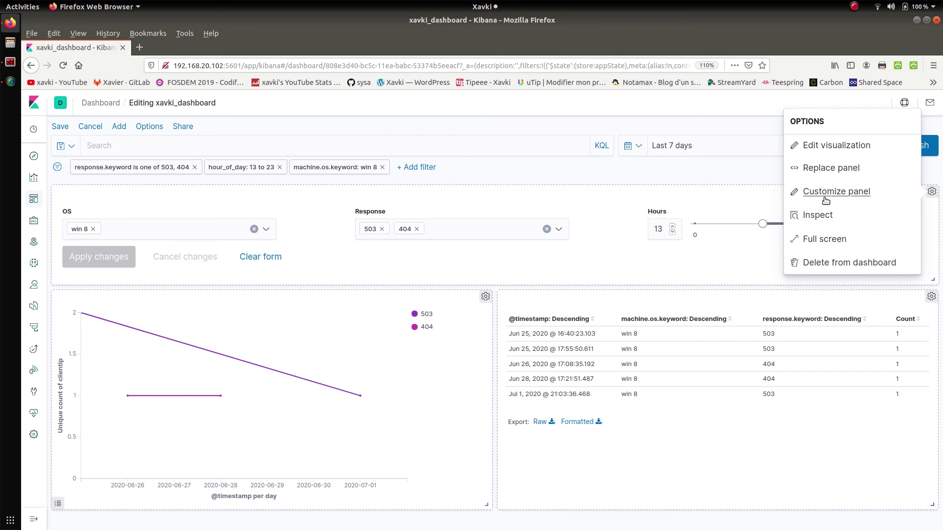
{"action": "left_click", "coordinate": [662, 173]}
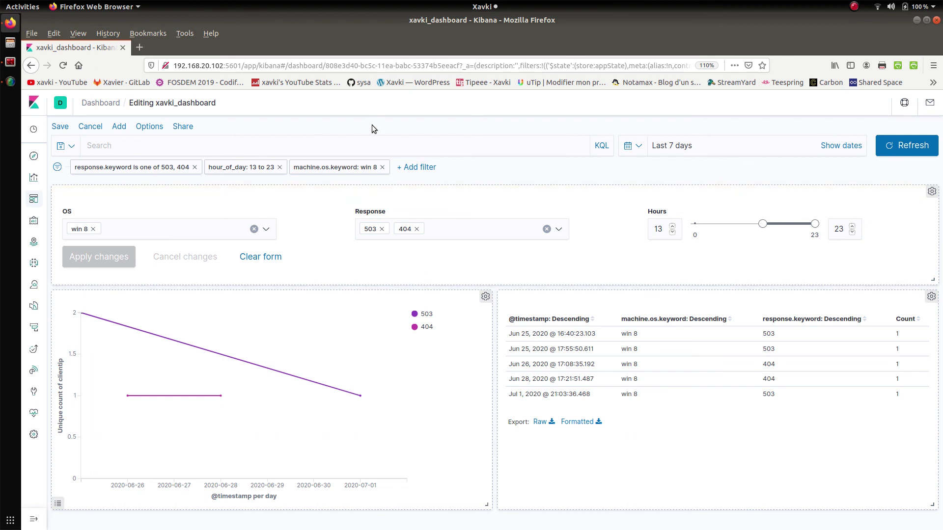
{"action": "left_click", "coordinate": [10, 82]}
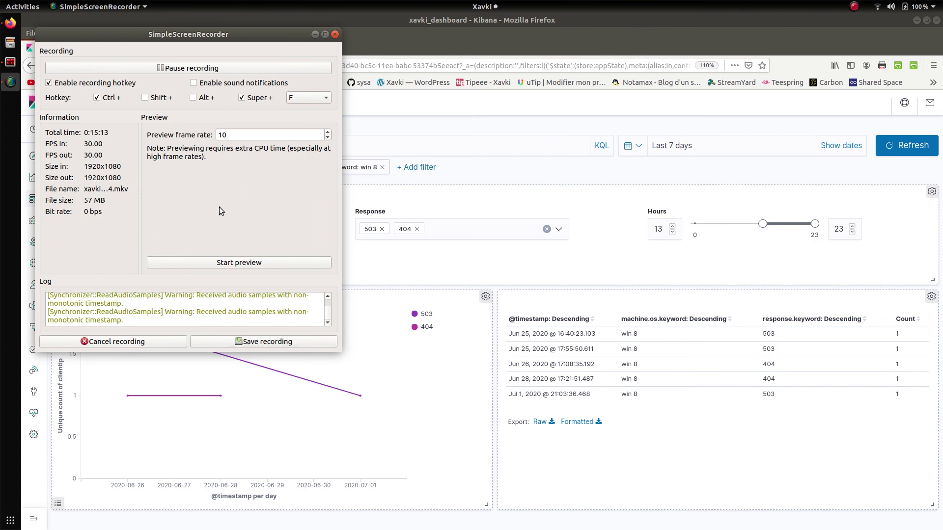